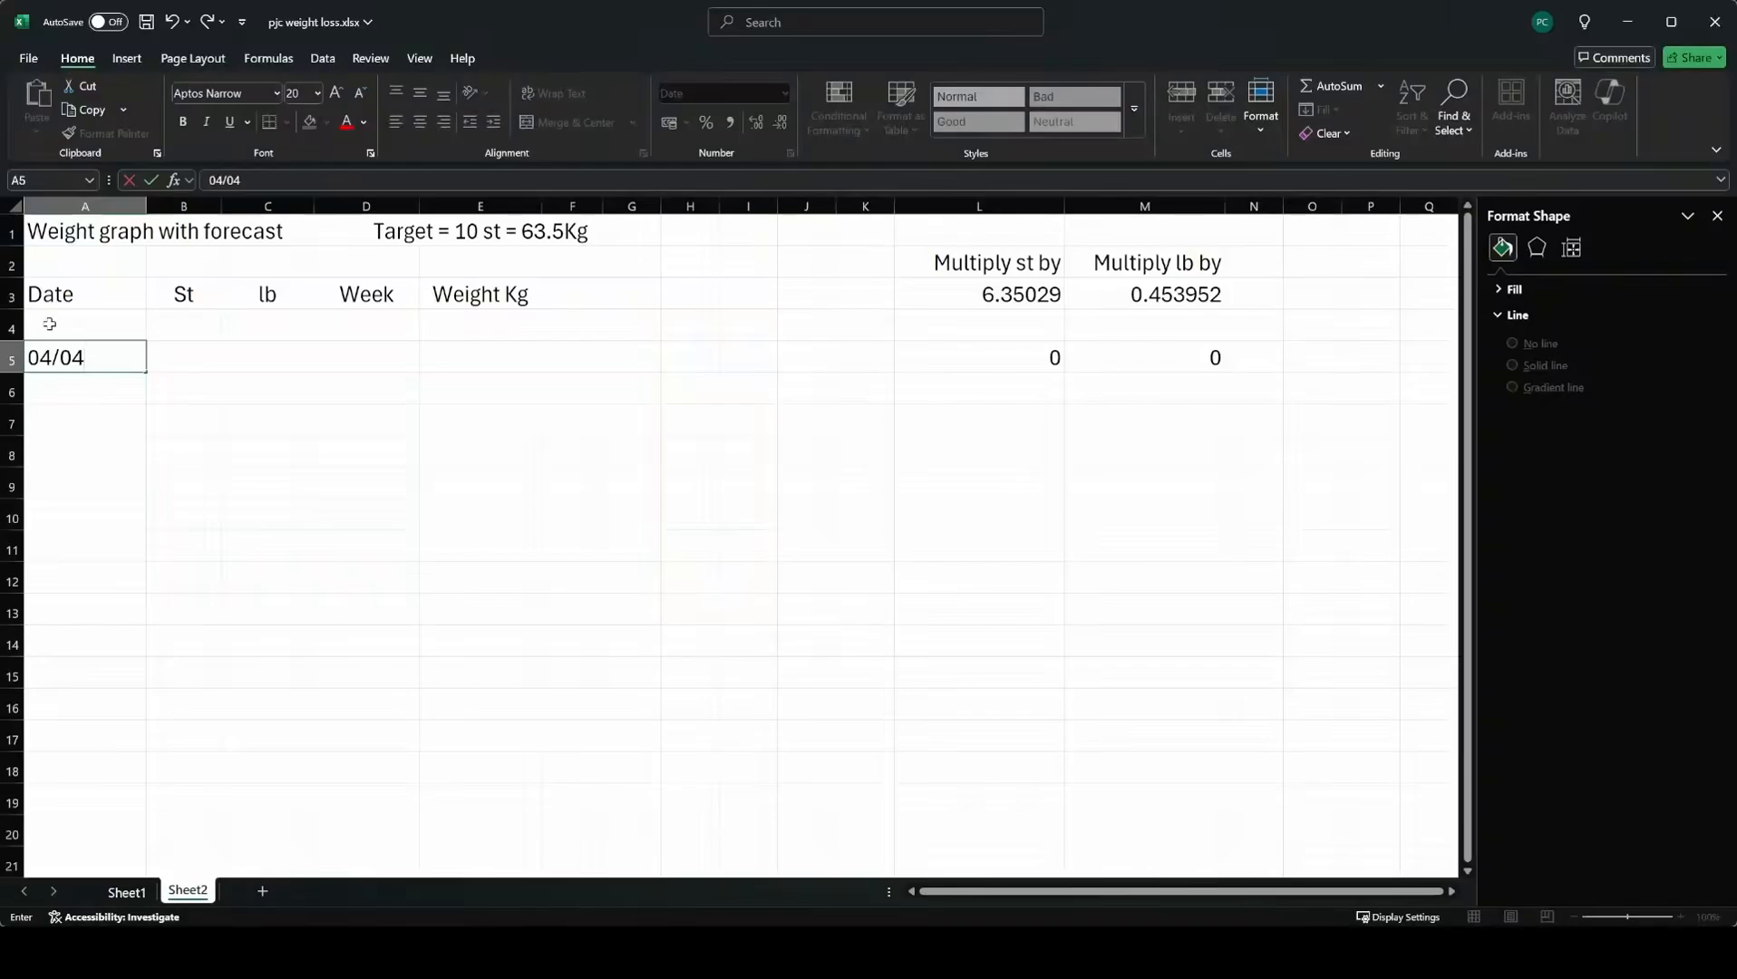
Enter the start date 04/04/25 in A5 and a formula in A6 adding 7 days to it (=A5+7).
type("25")
left_click(62, 397)
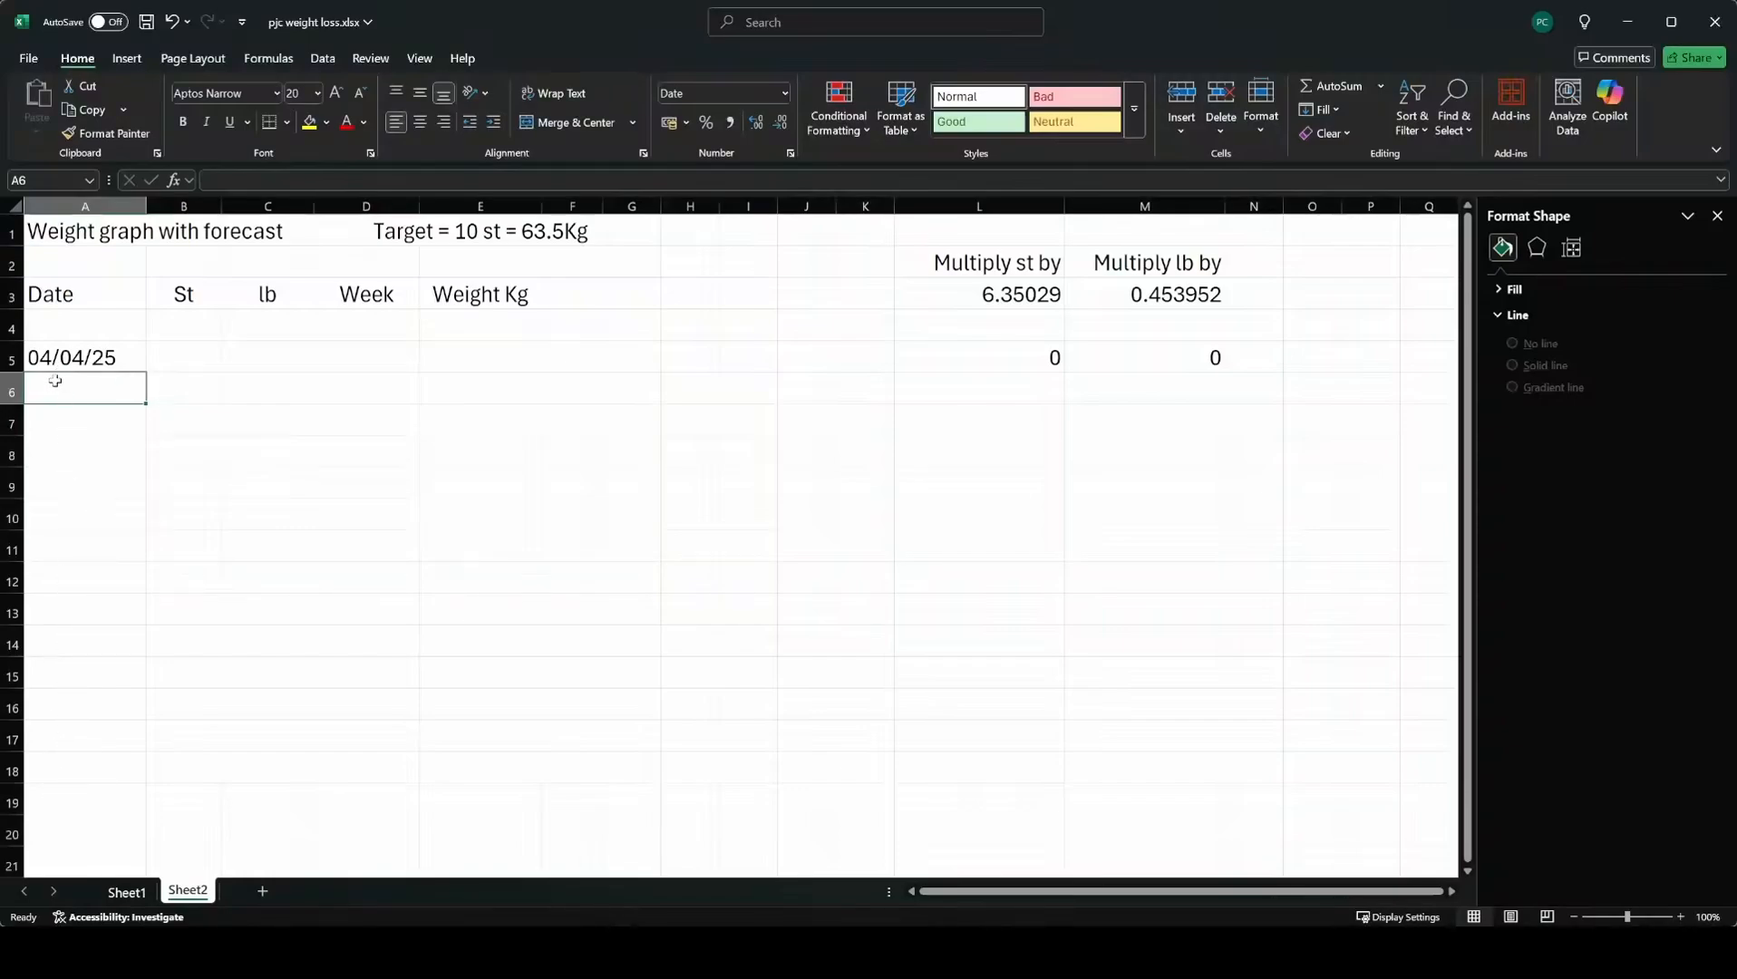
type("=")
left_click(71, 358)
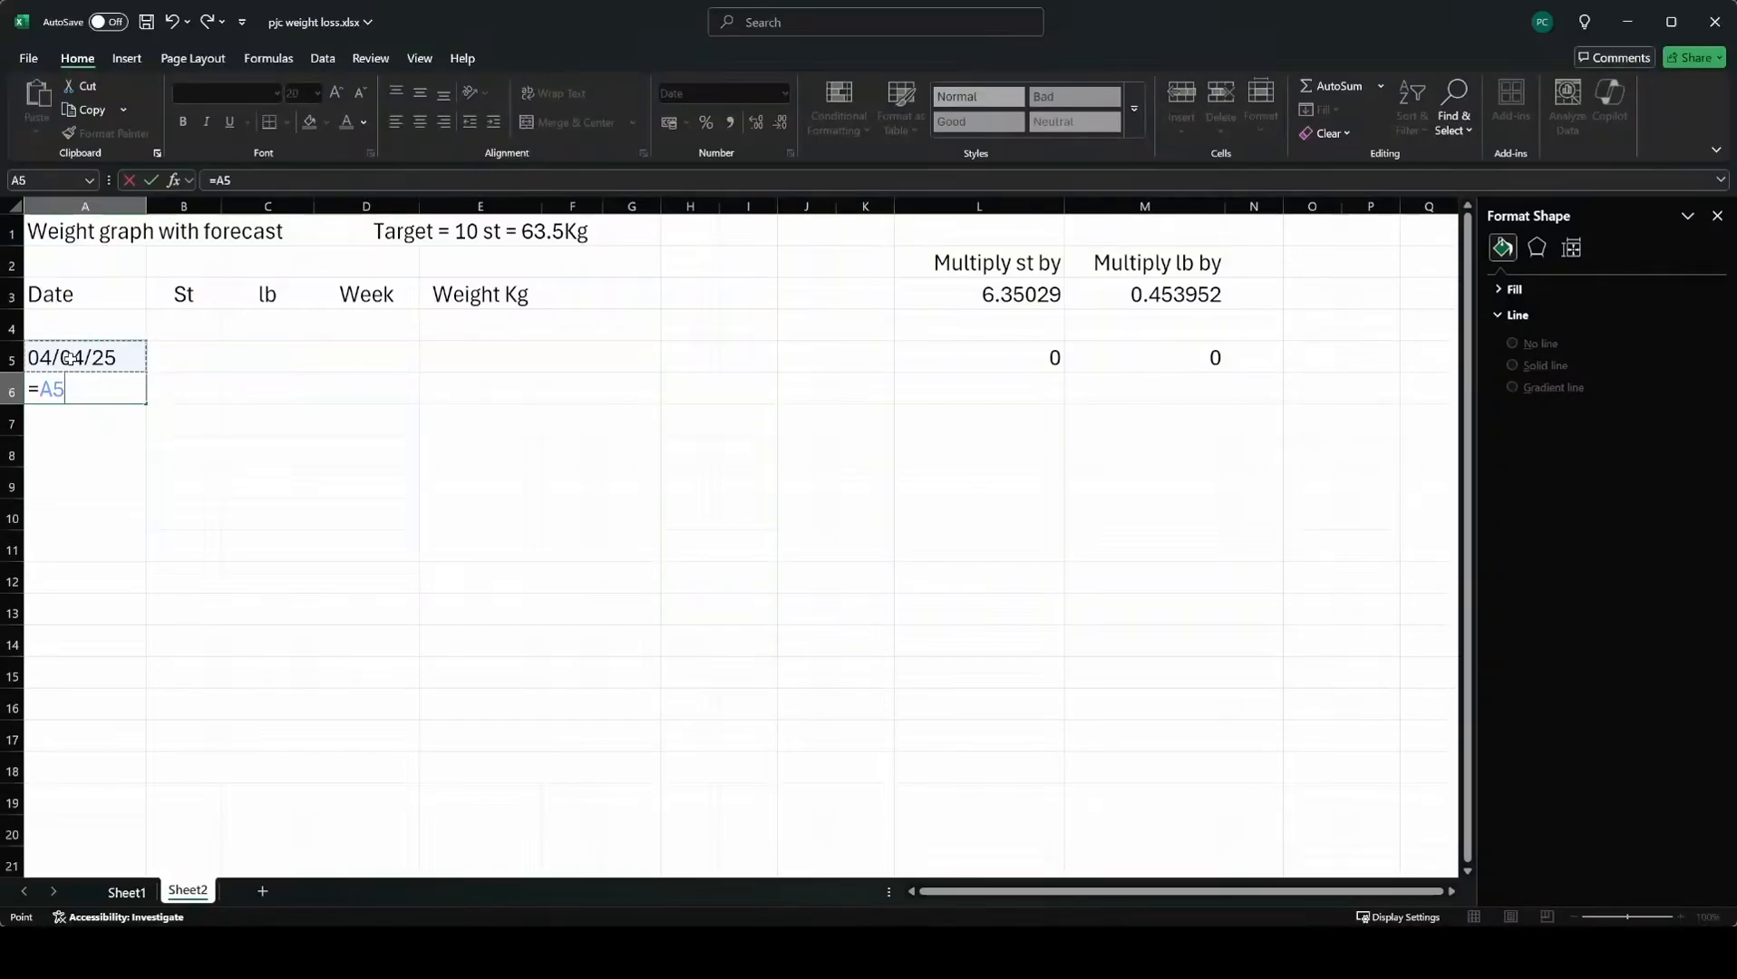
type("+7")
key("Return")
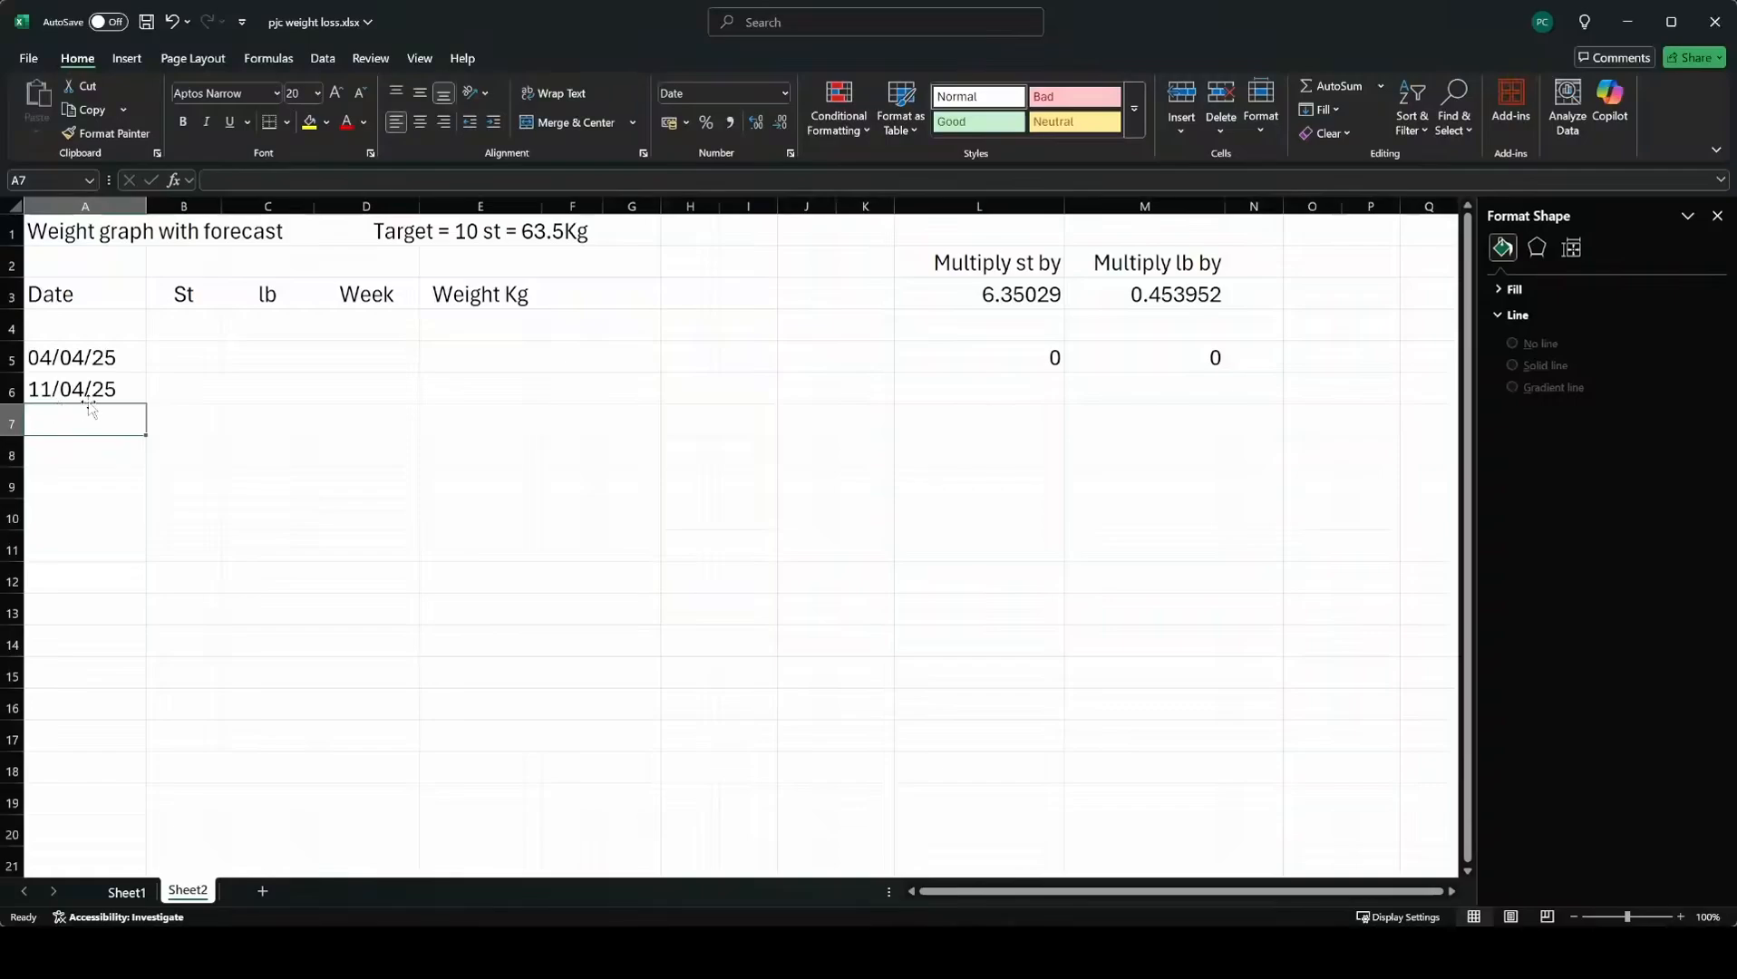
Fill the A6 date formula down to row 17 to create weekly dates.
left_click(91, 388)
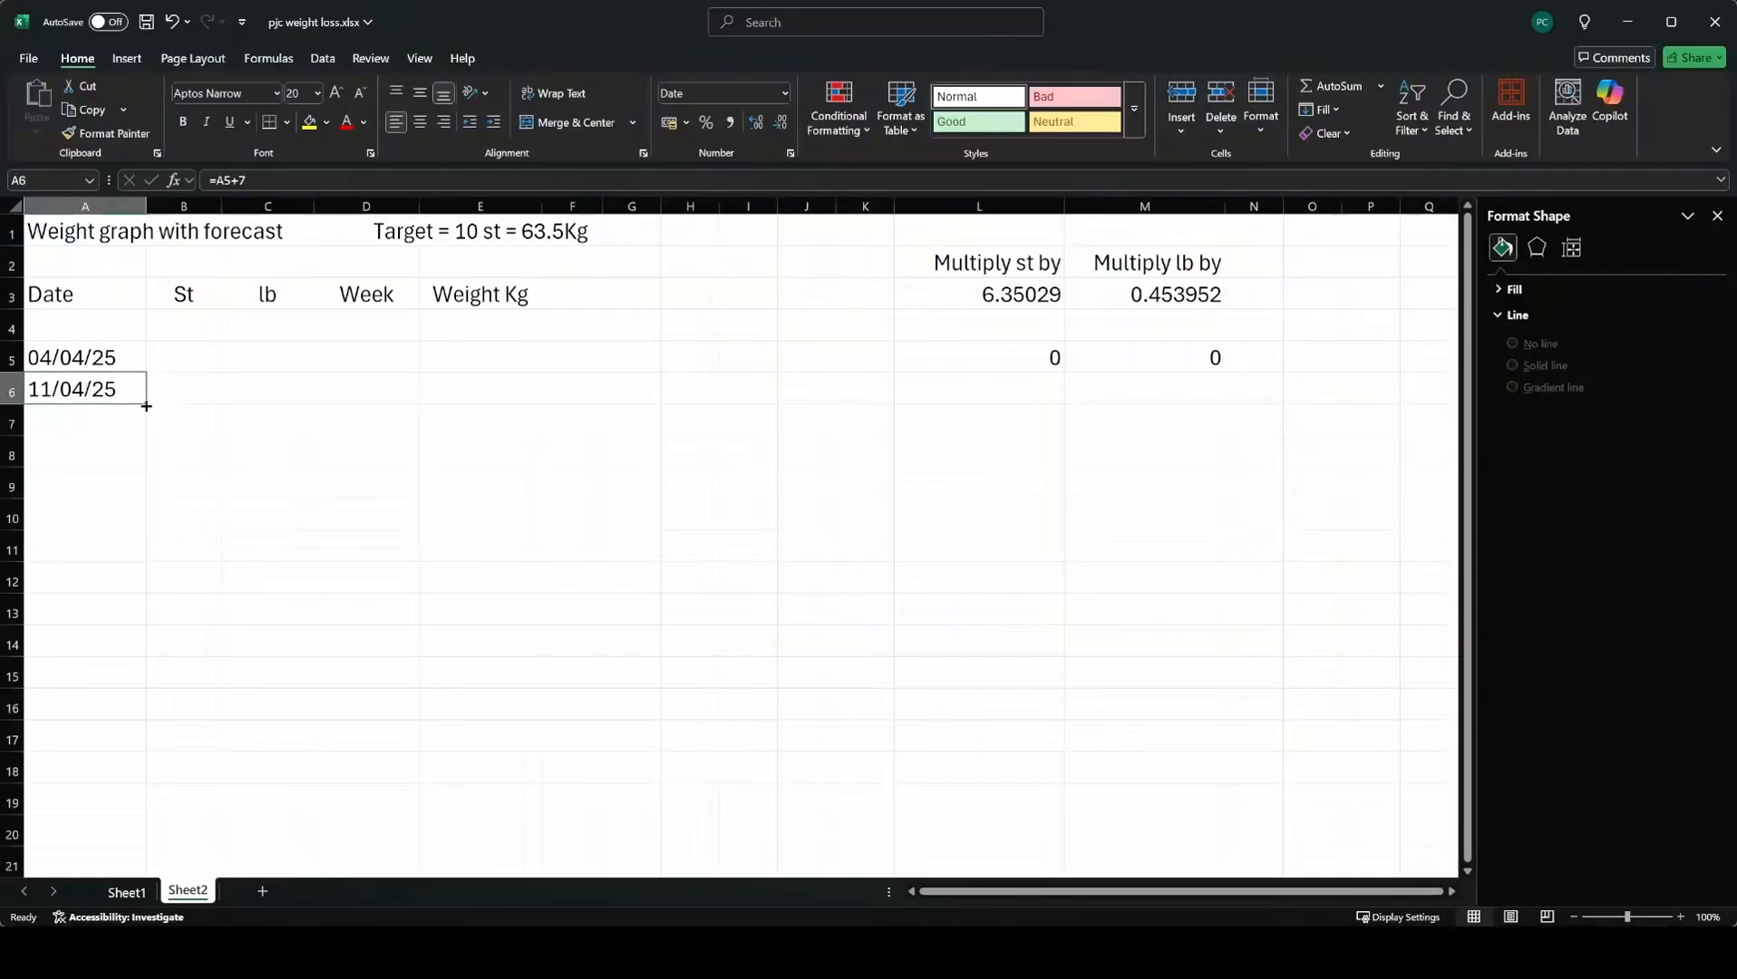
left_click_drag(146, 406, 149, 751)
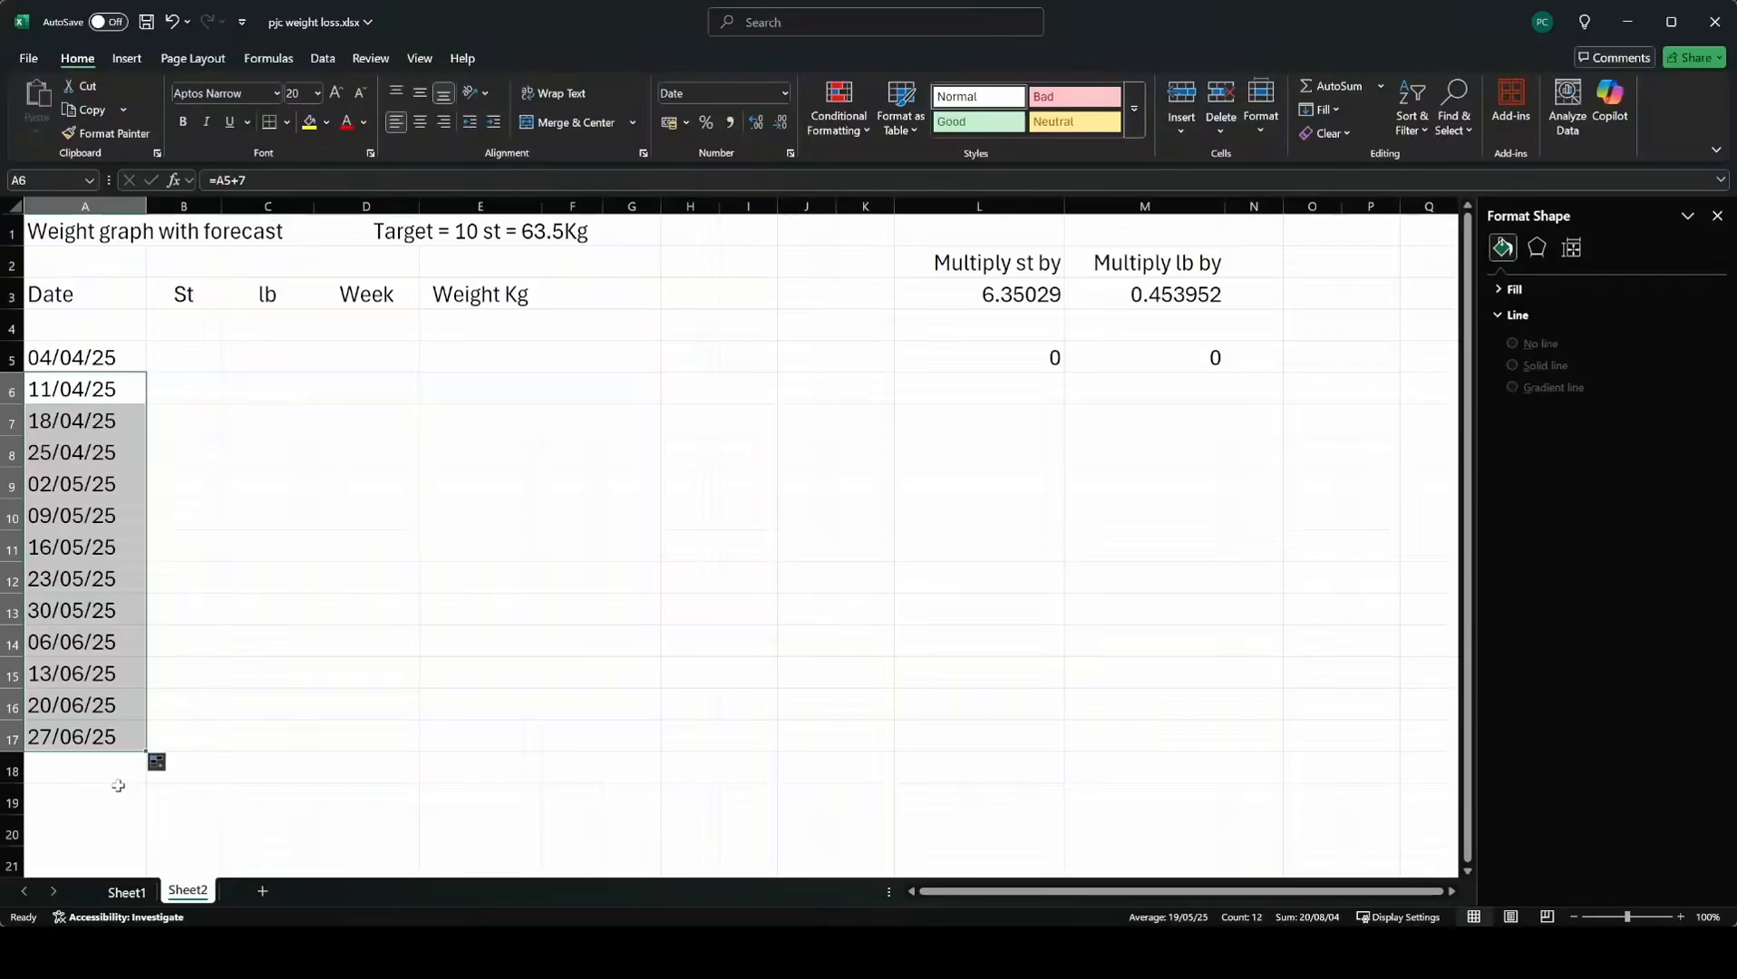
left_click(35, 868)
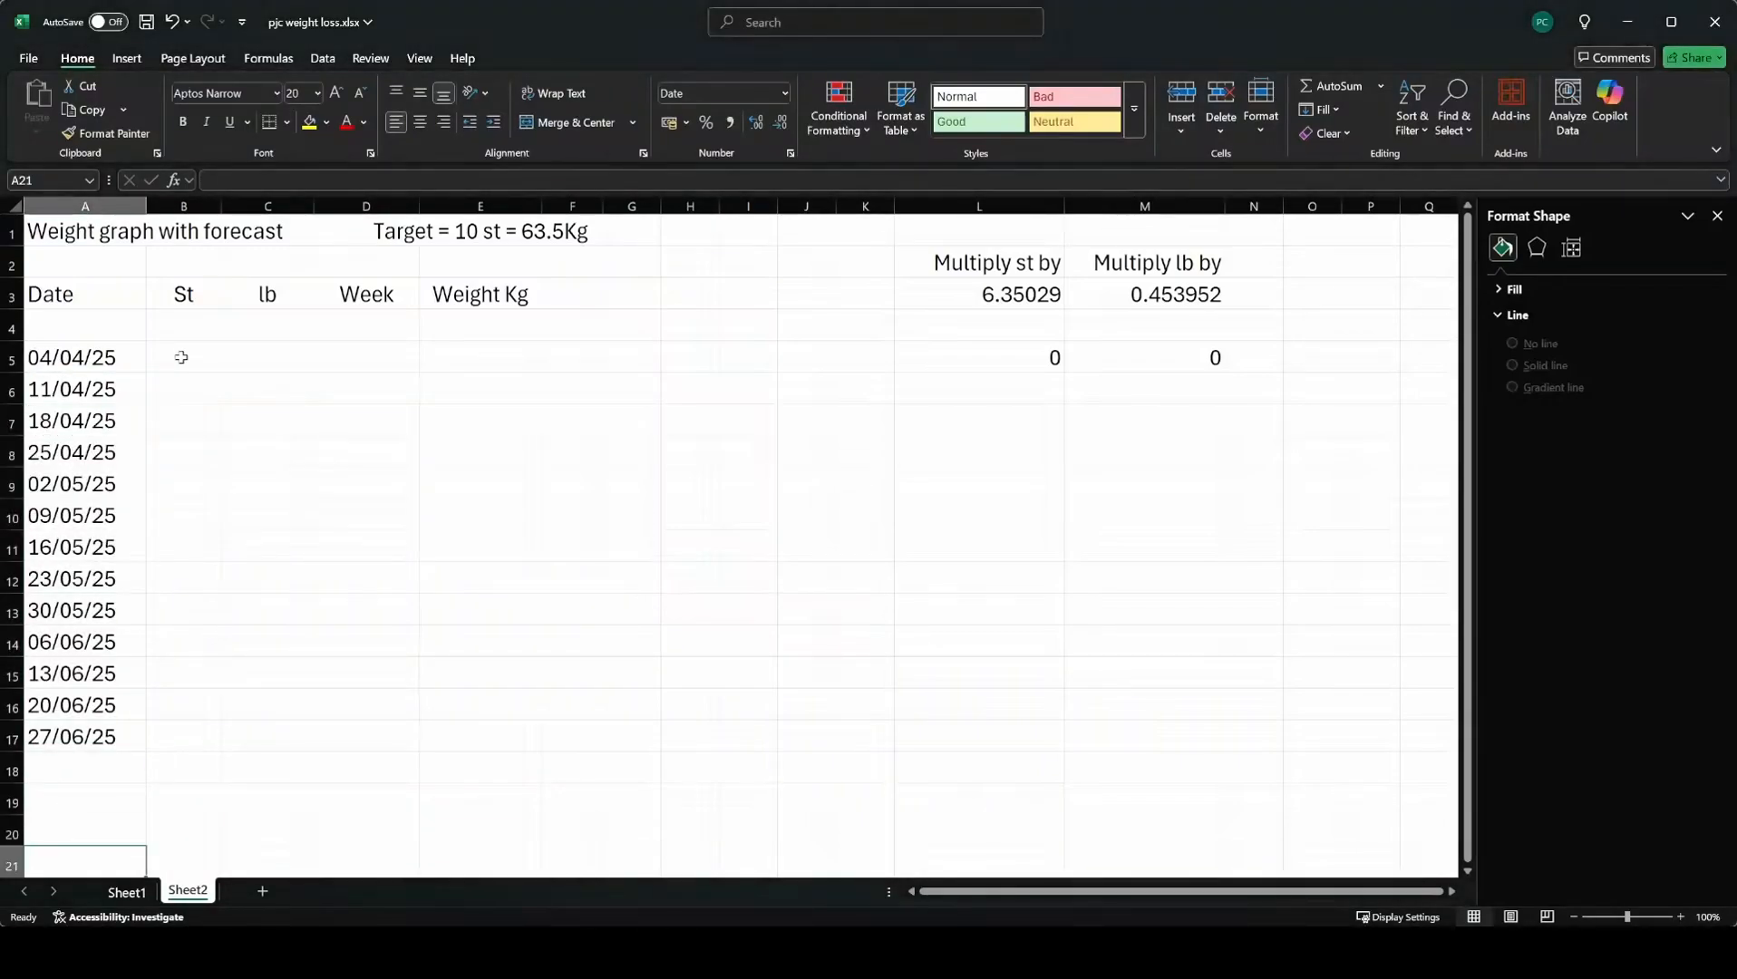
Enter 12 in B5 under St and copy it down to B17.
left_click(181, 353)
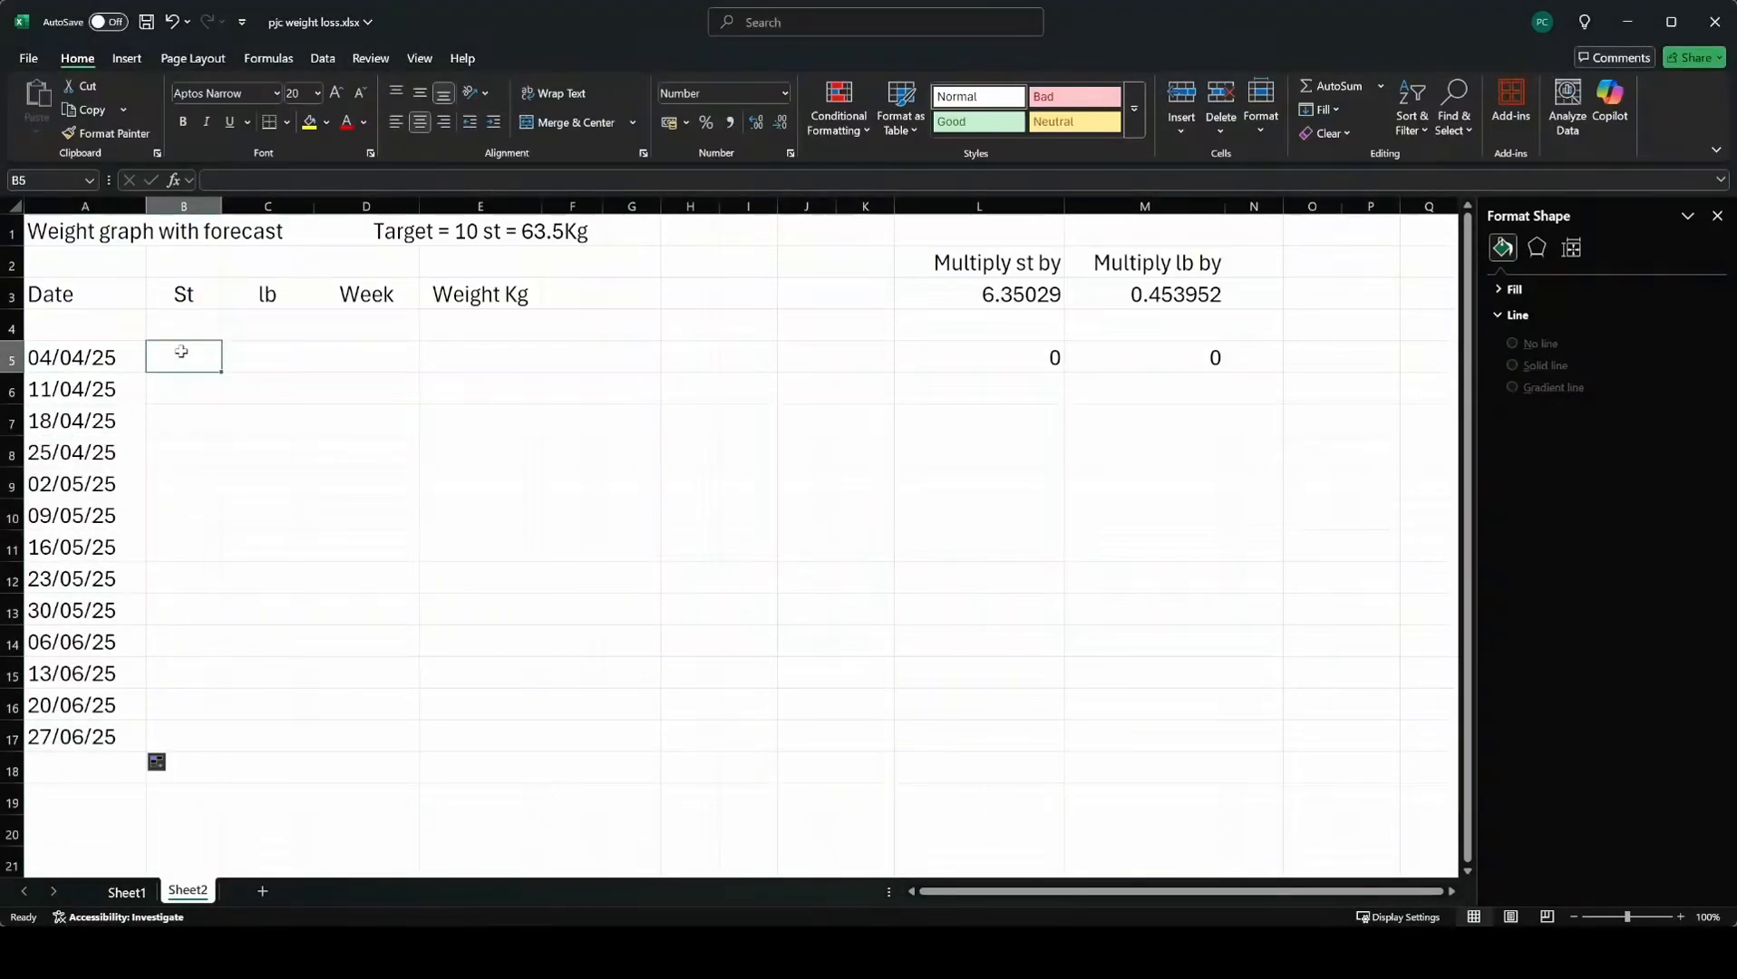
type("12")
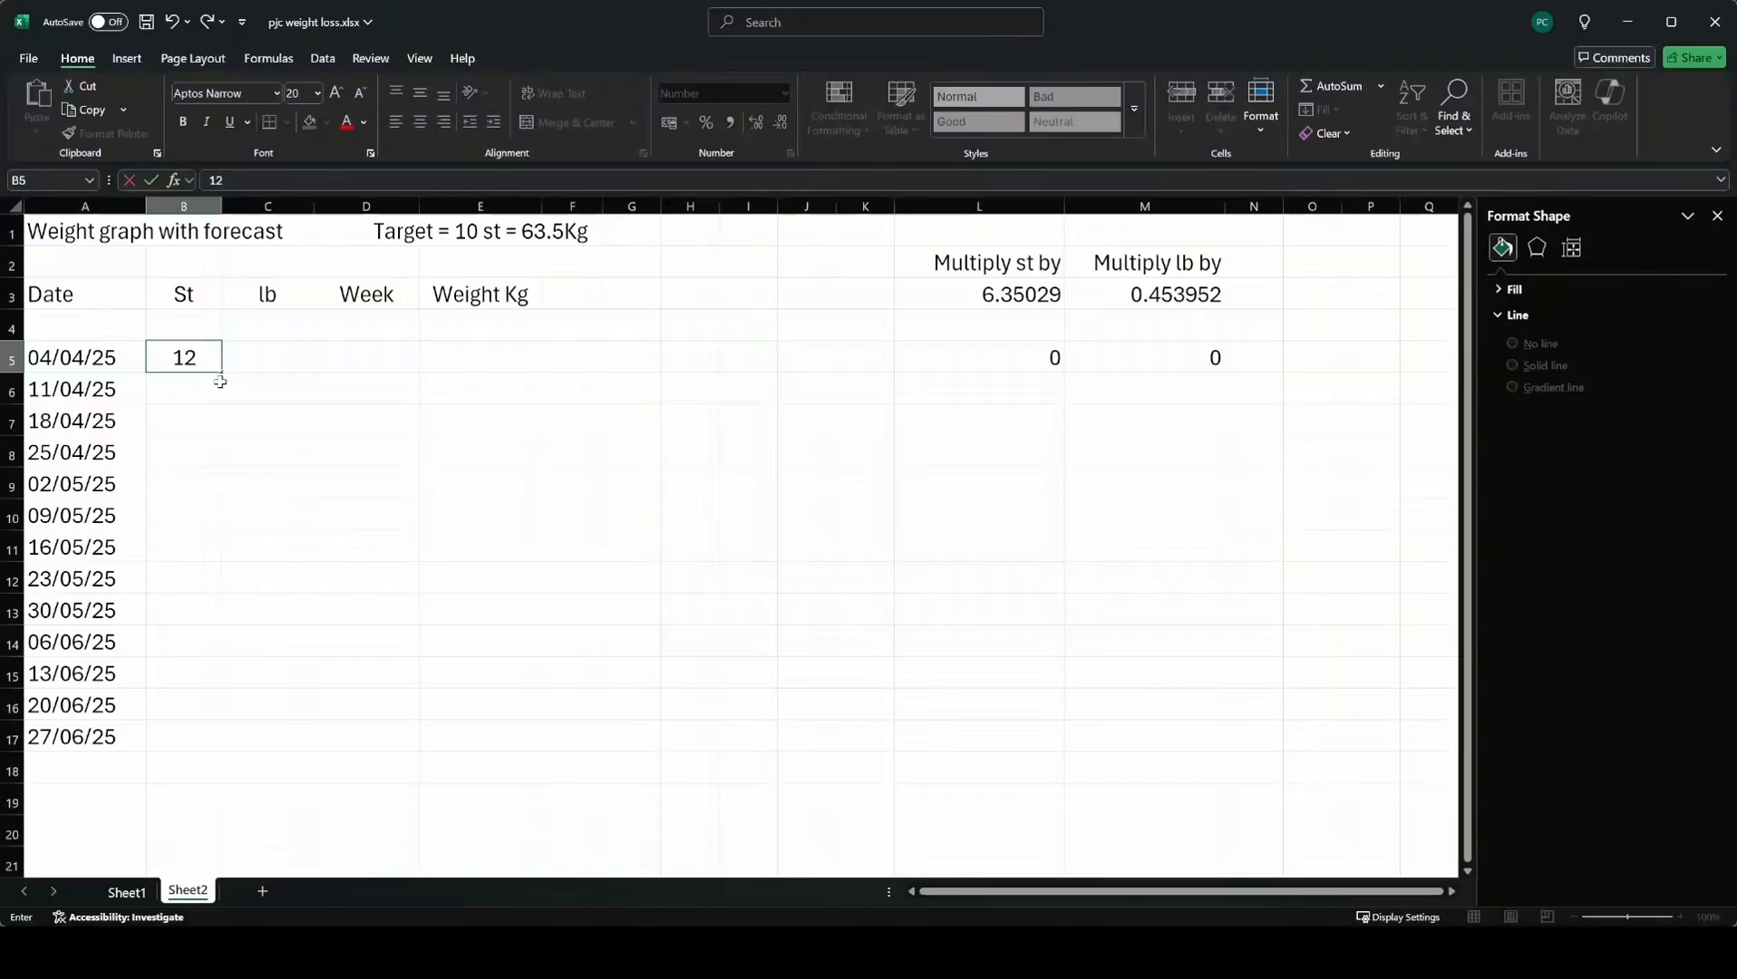
key("Return")
left_click(217, 362)
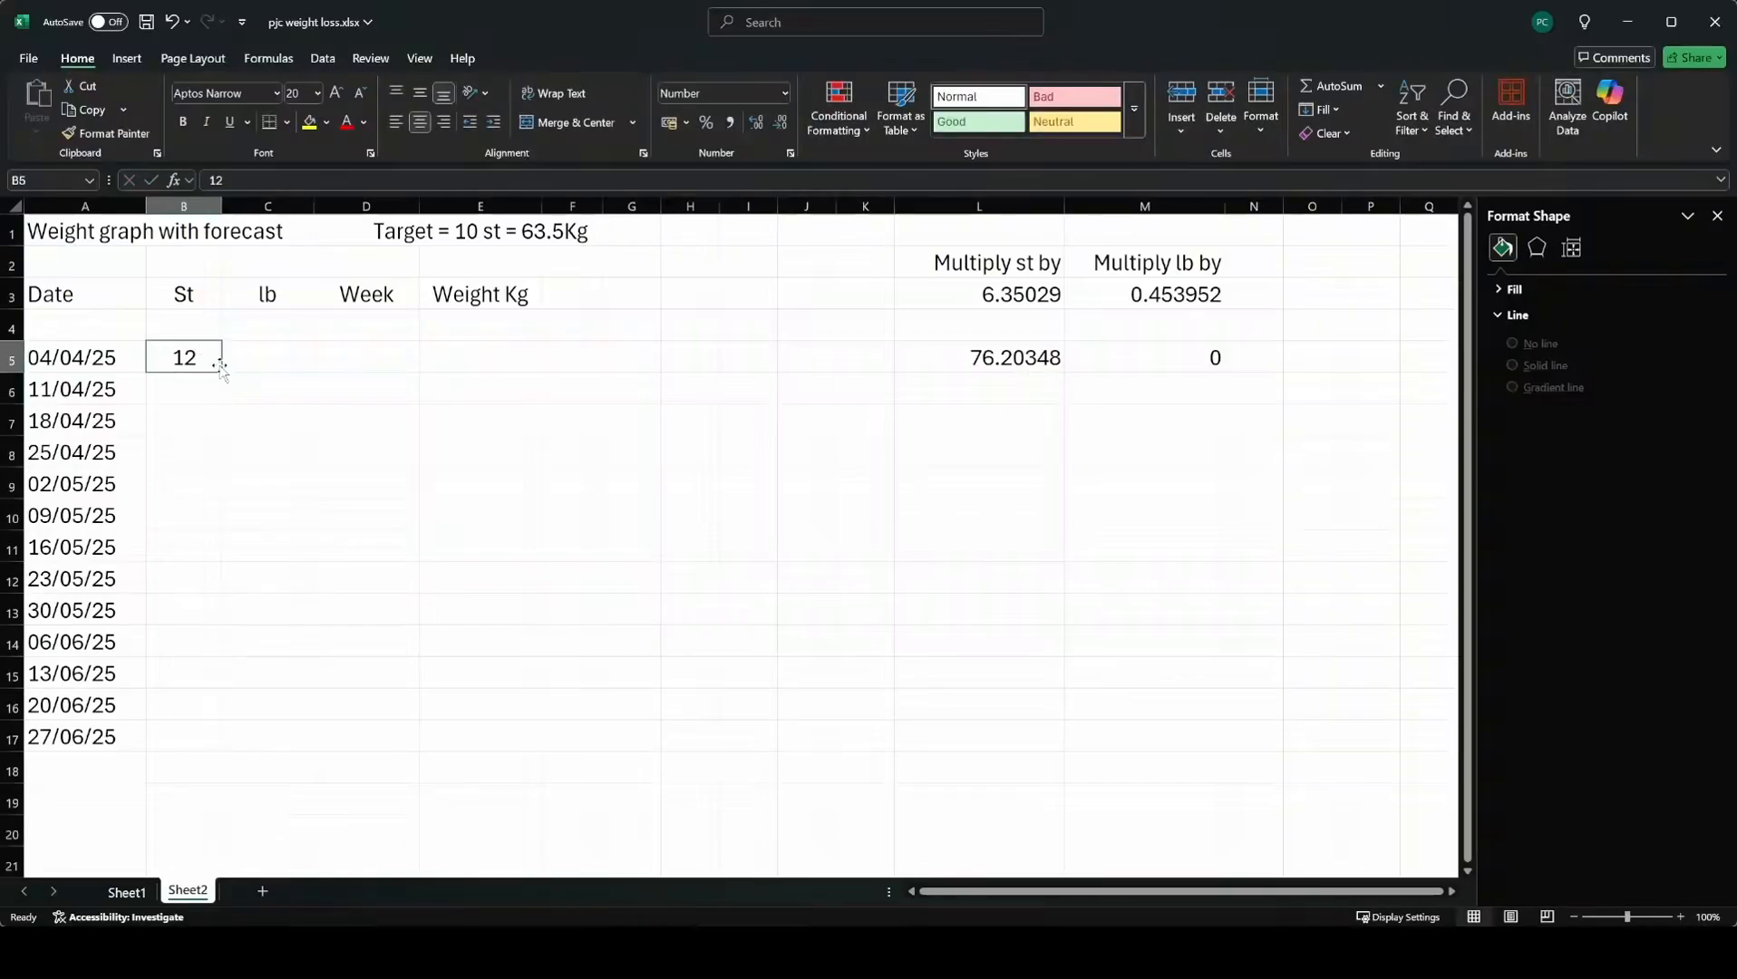
left_click_drag(225, 375, 194, 742)
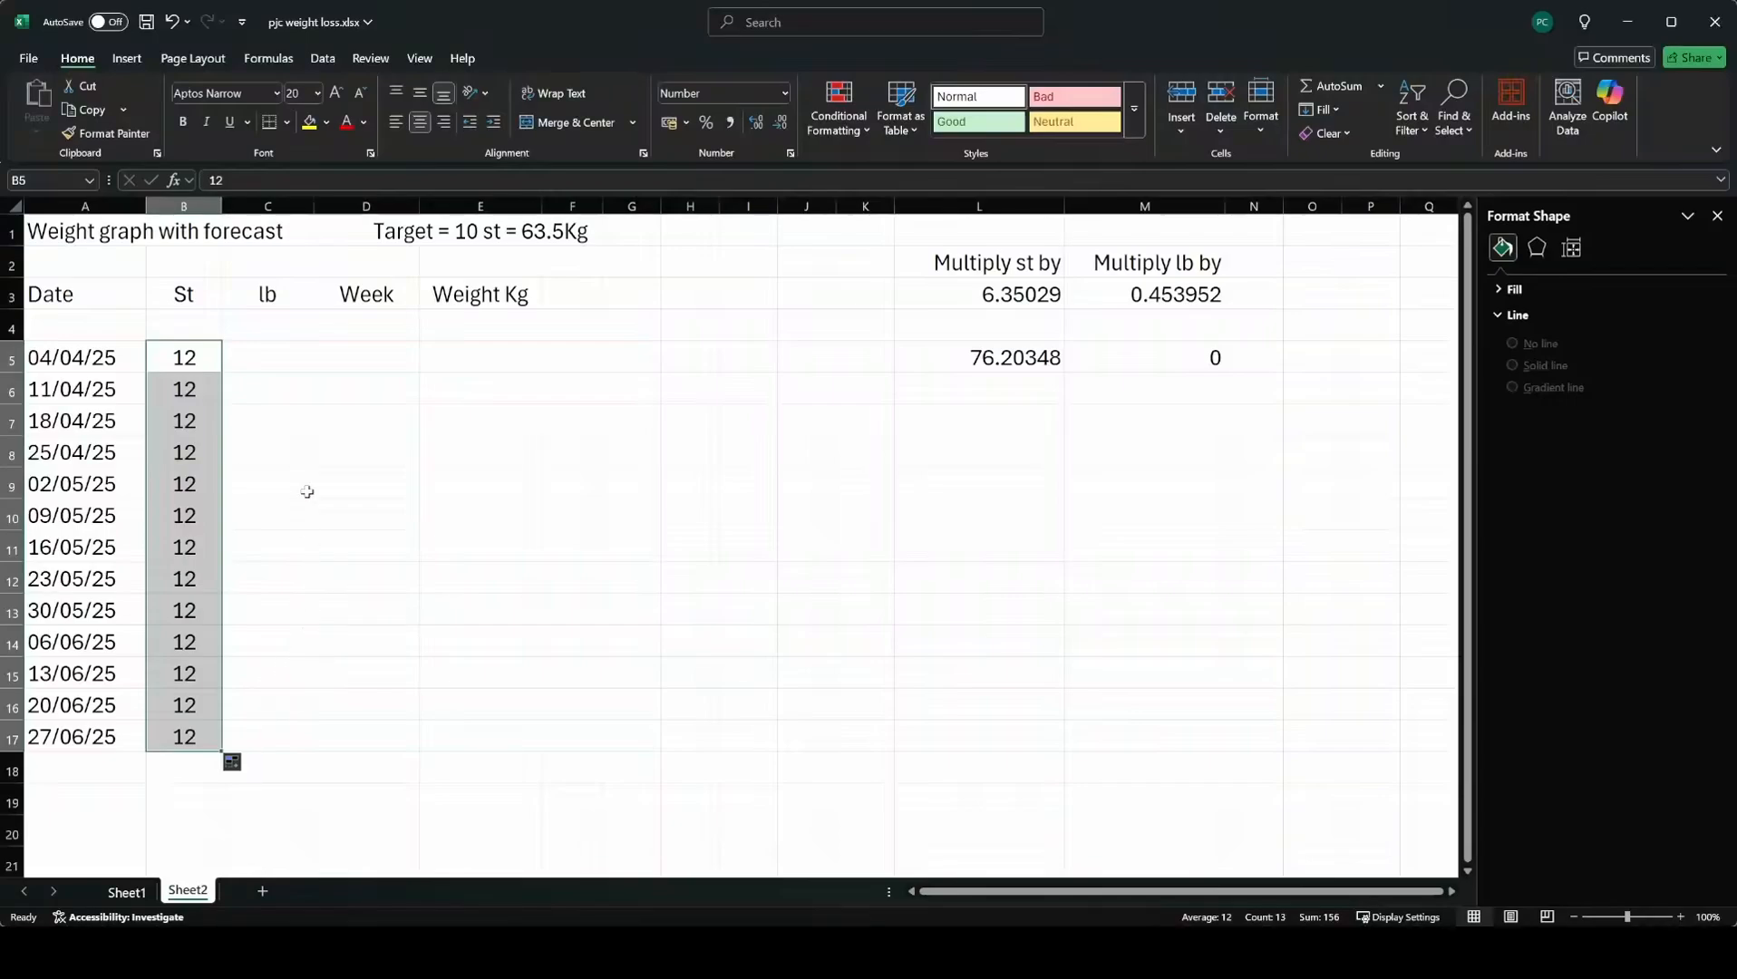
Enter 13, 12 and 11 in the lb column from C5 and extend the series down to C17.
left_click(258, 358)
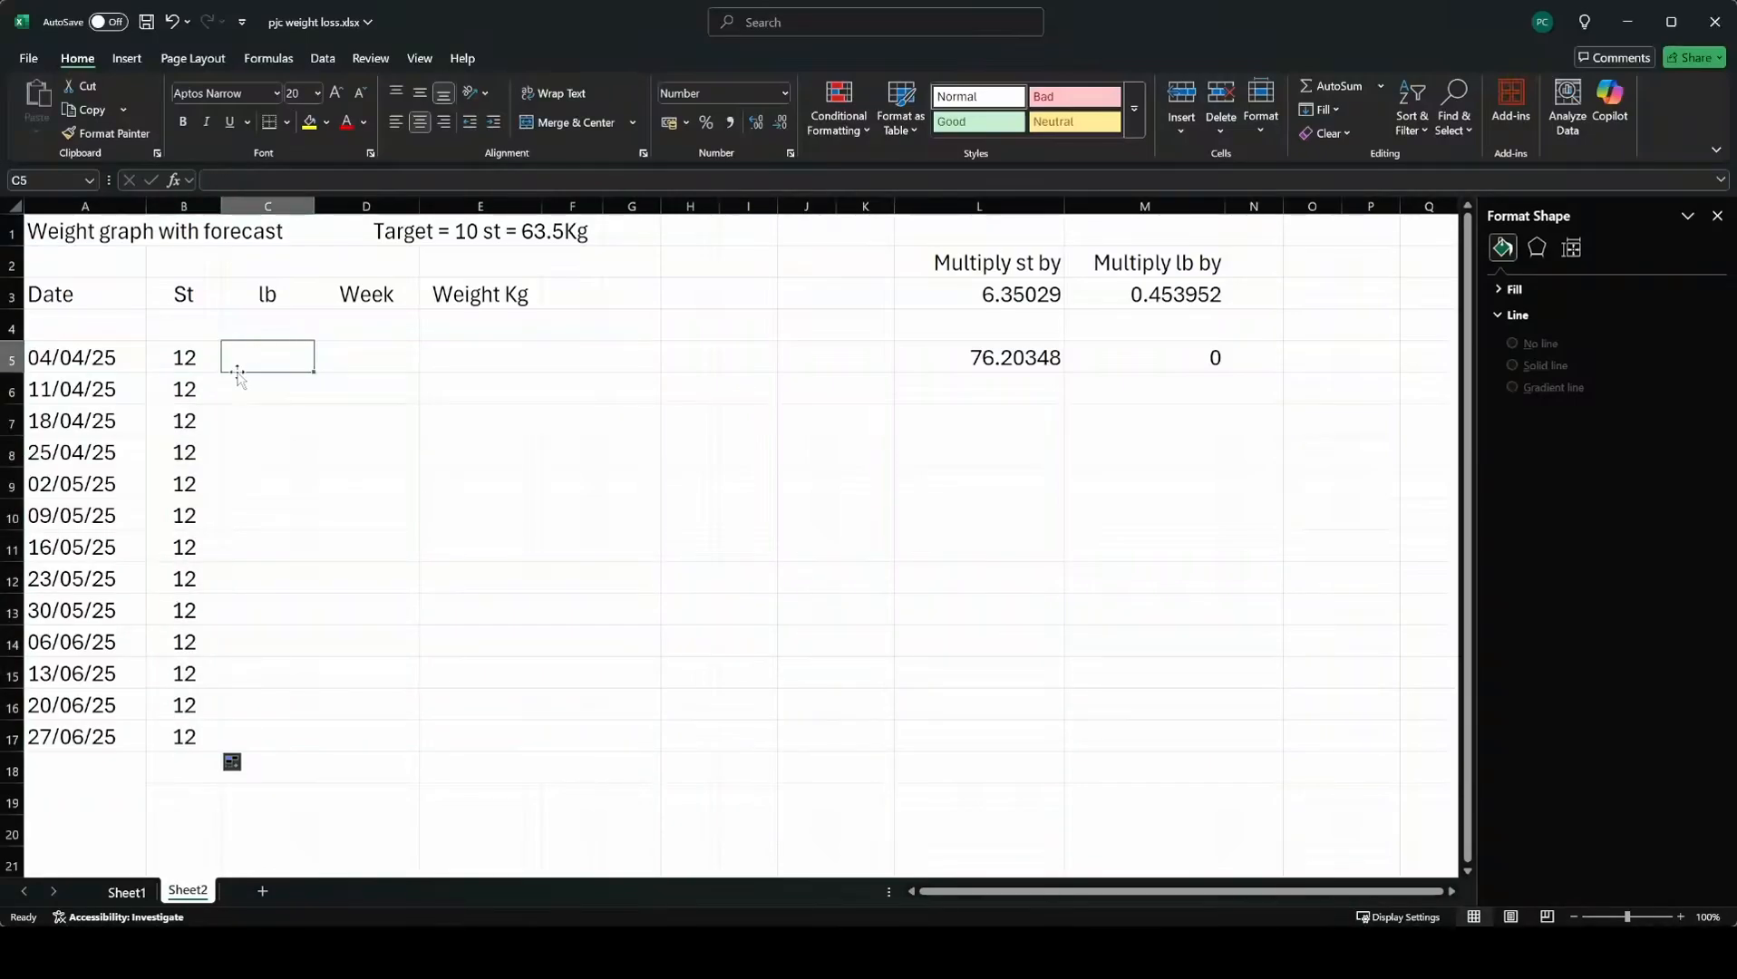
type("13")
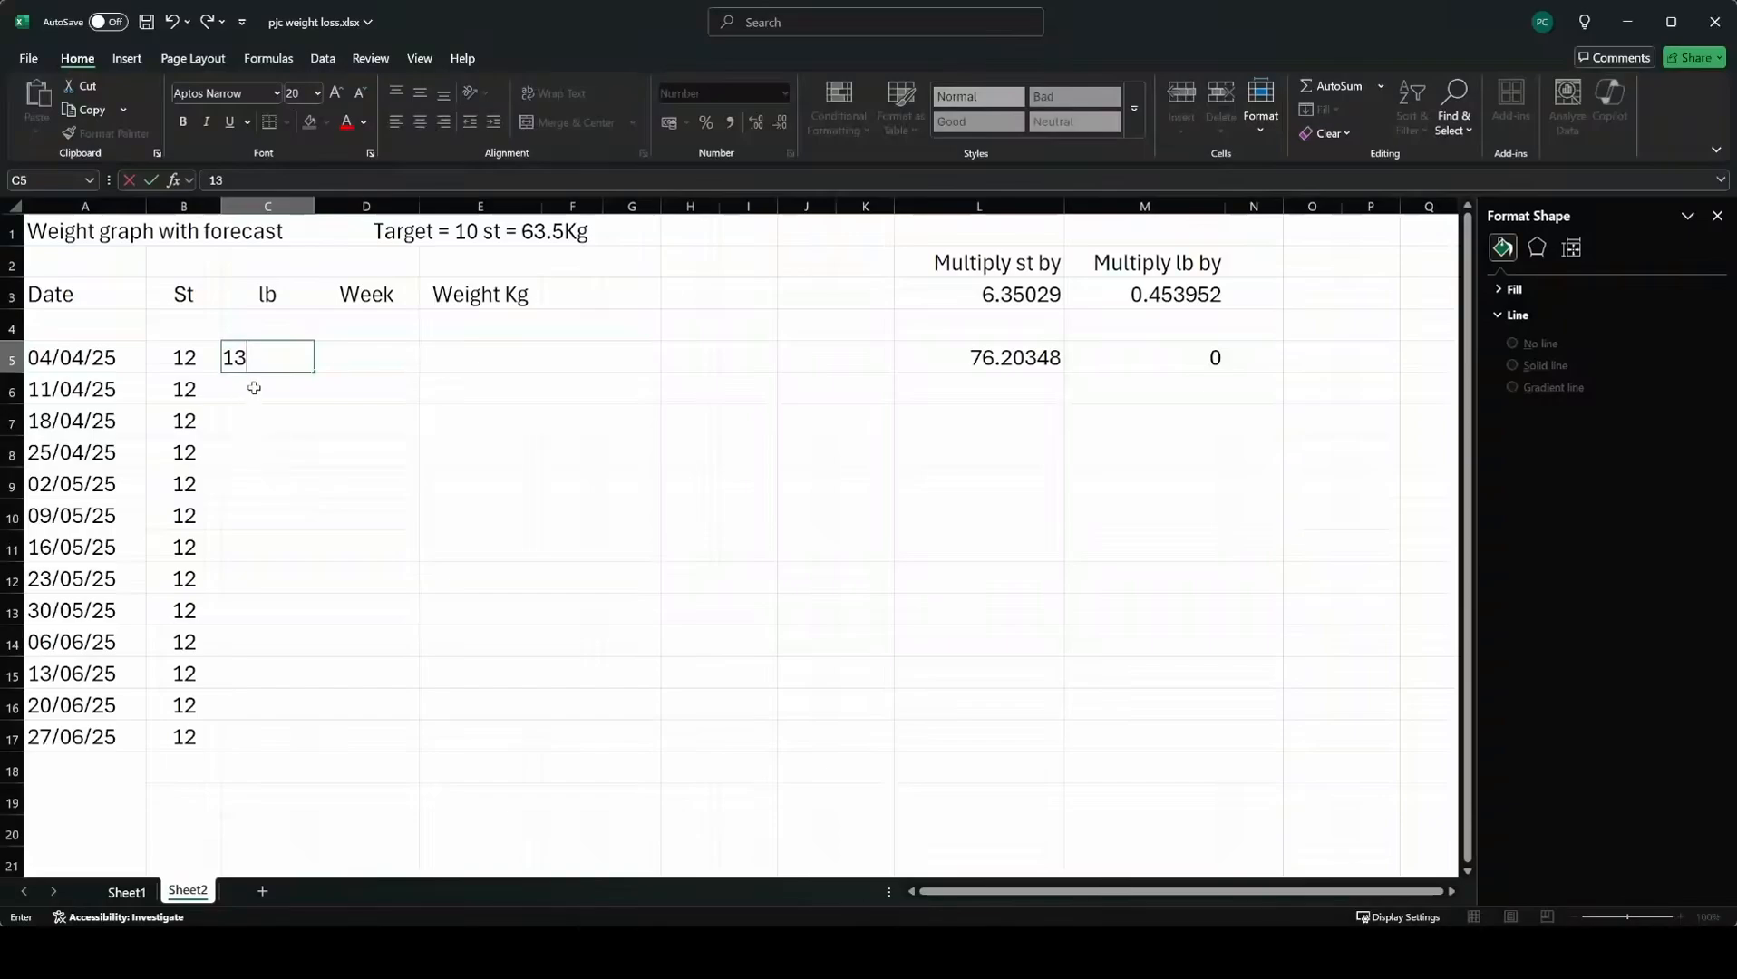
left_click(254, 388)
type("12")
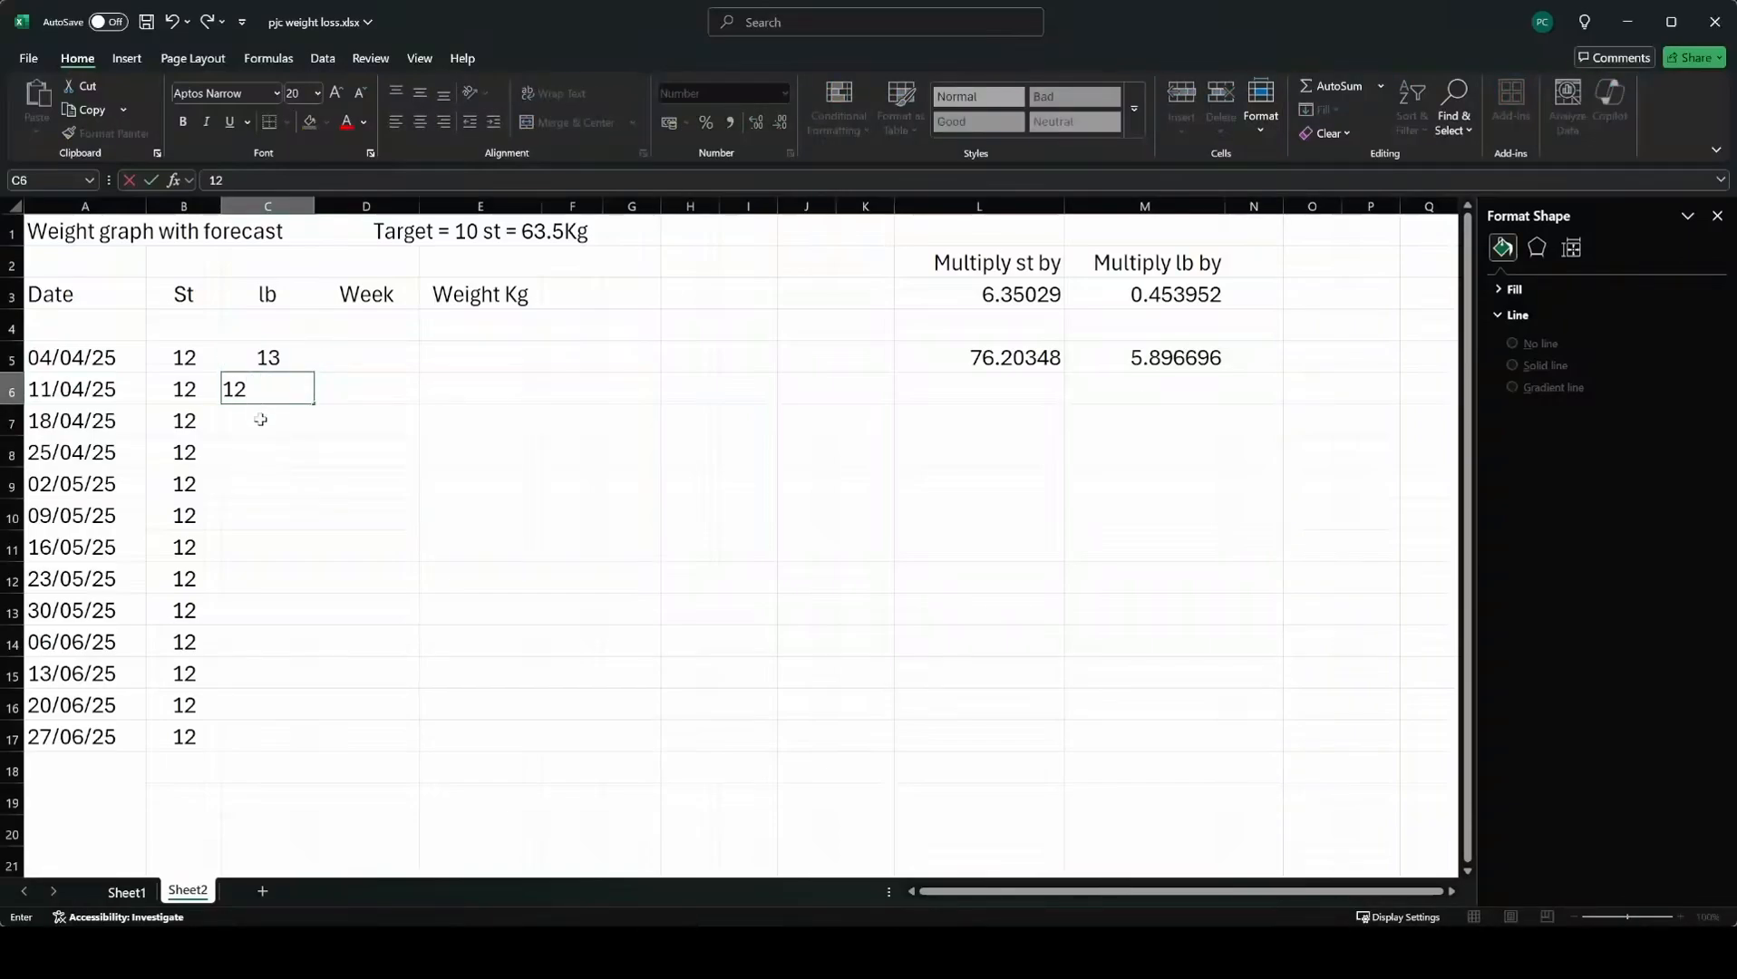
left_click(260, 421)
type("11")
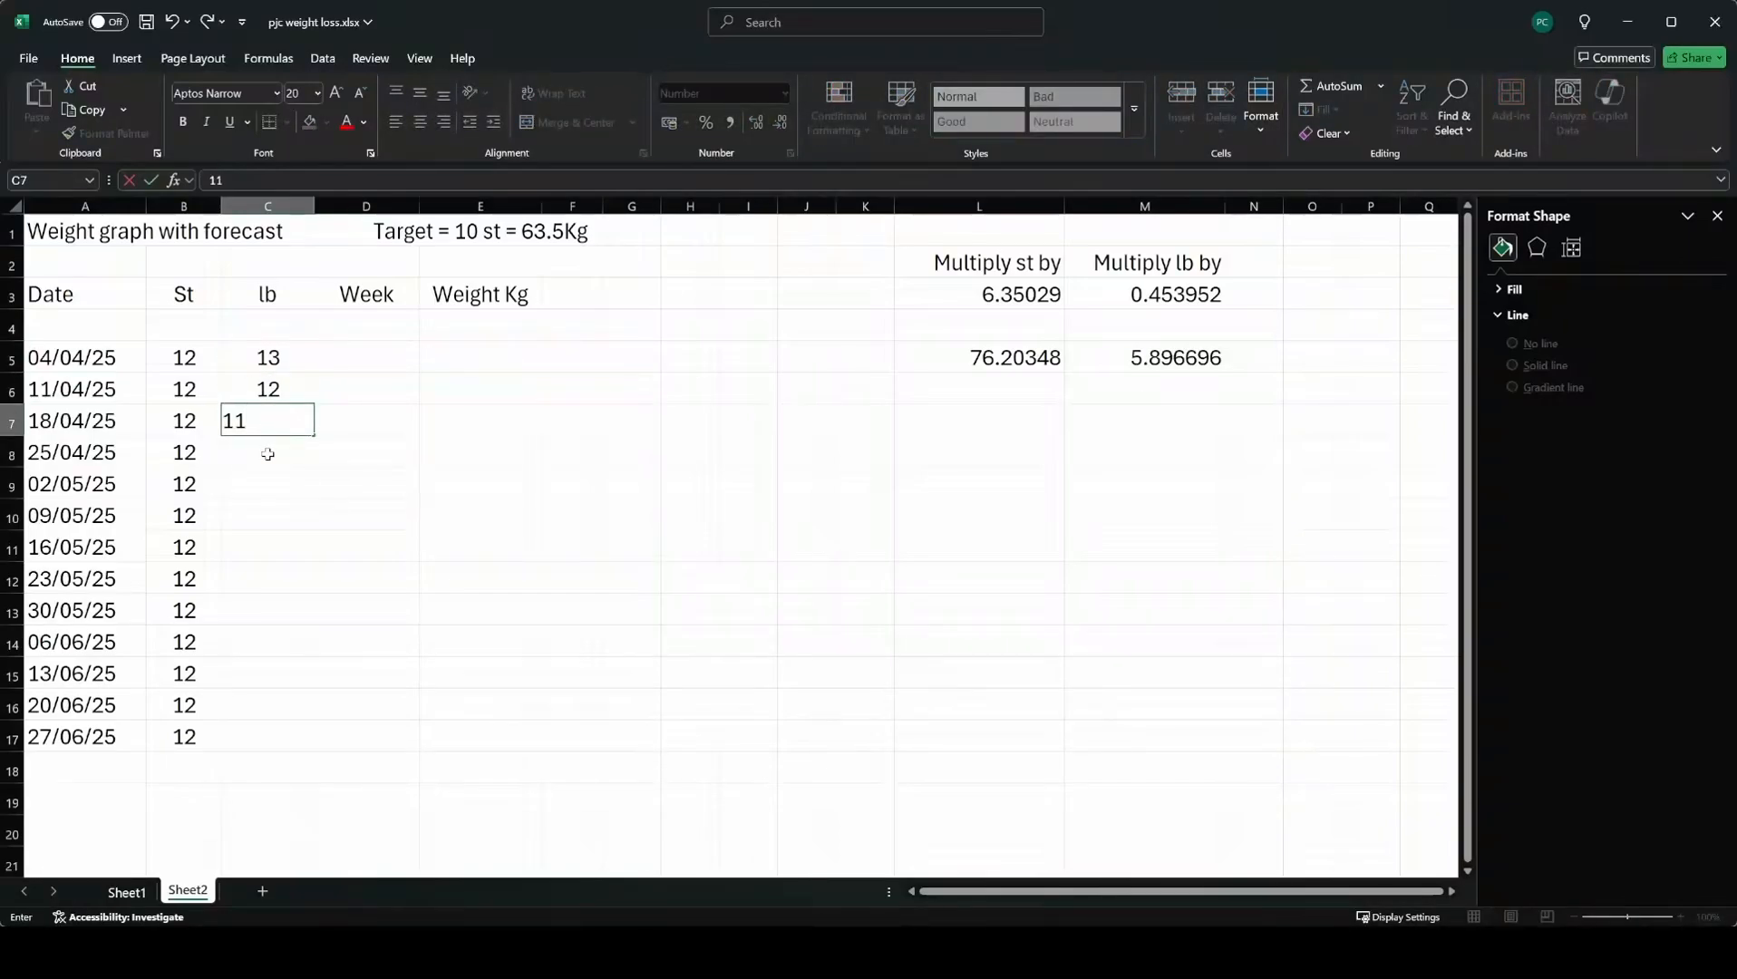
left_click(268, 453)
left_click_drag(290, 359, 274, 749)
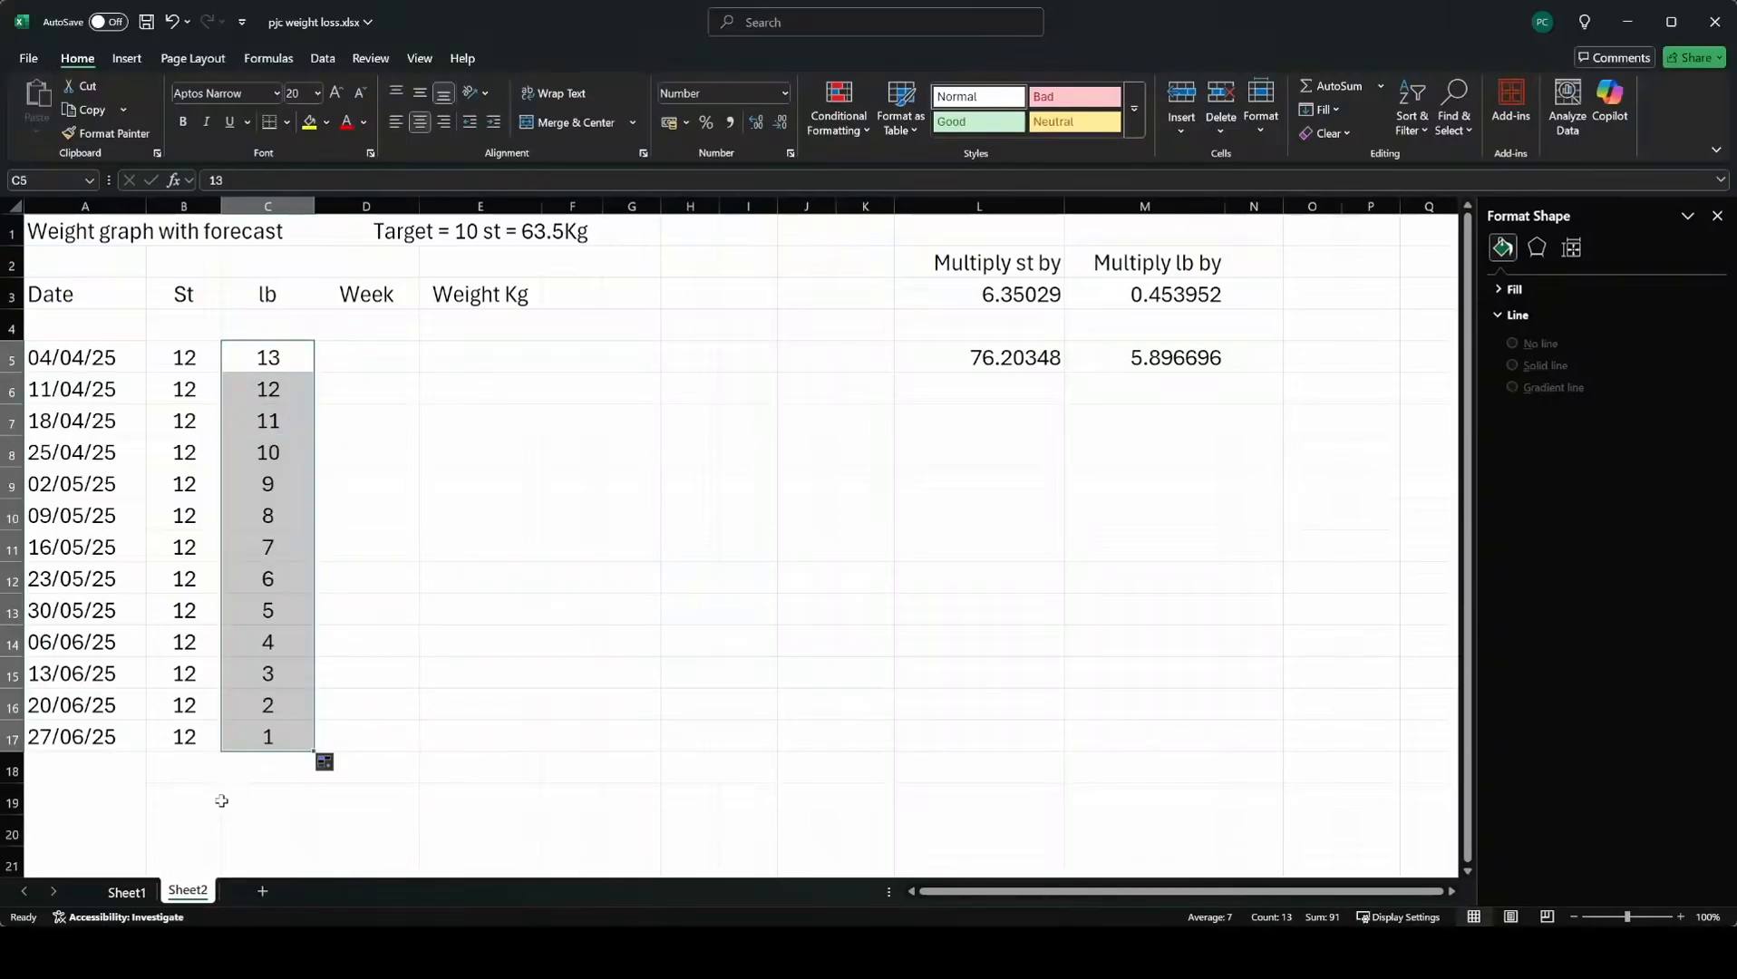
left_click(73, 853)
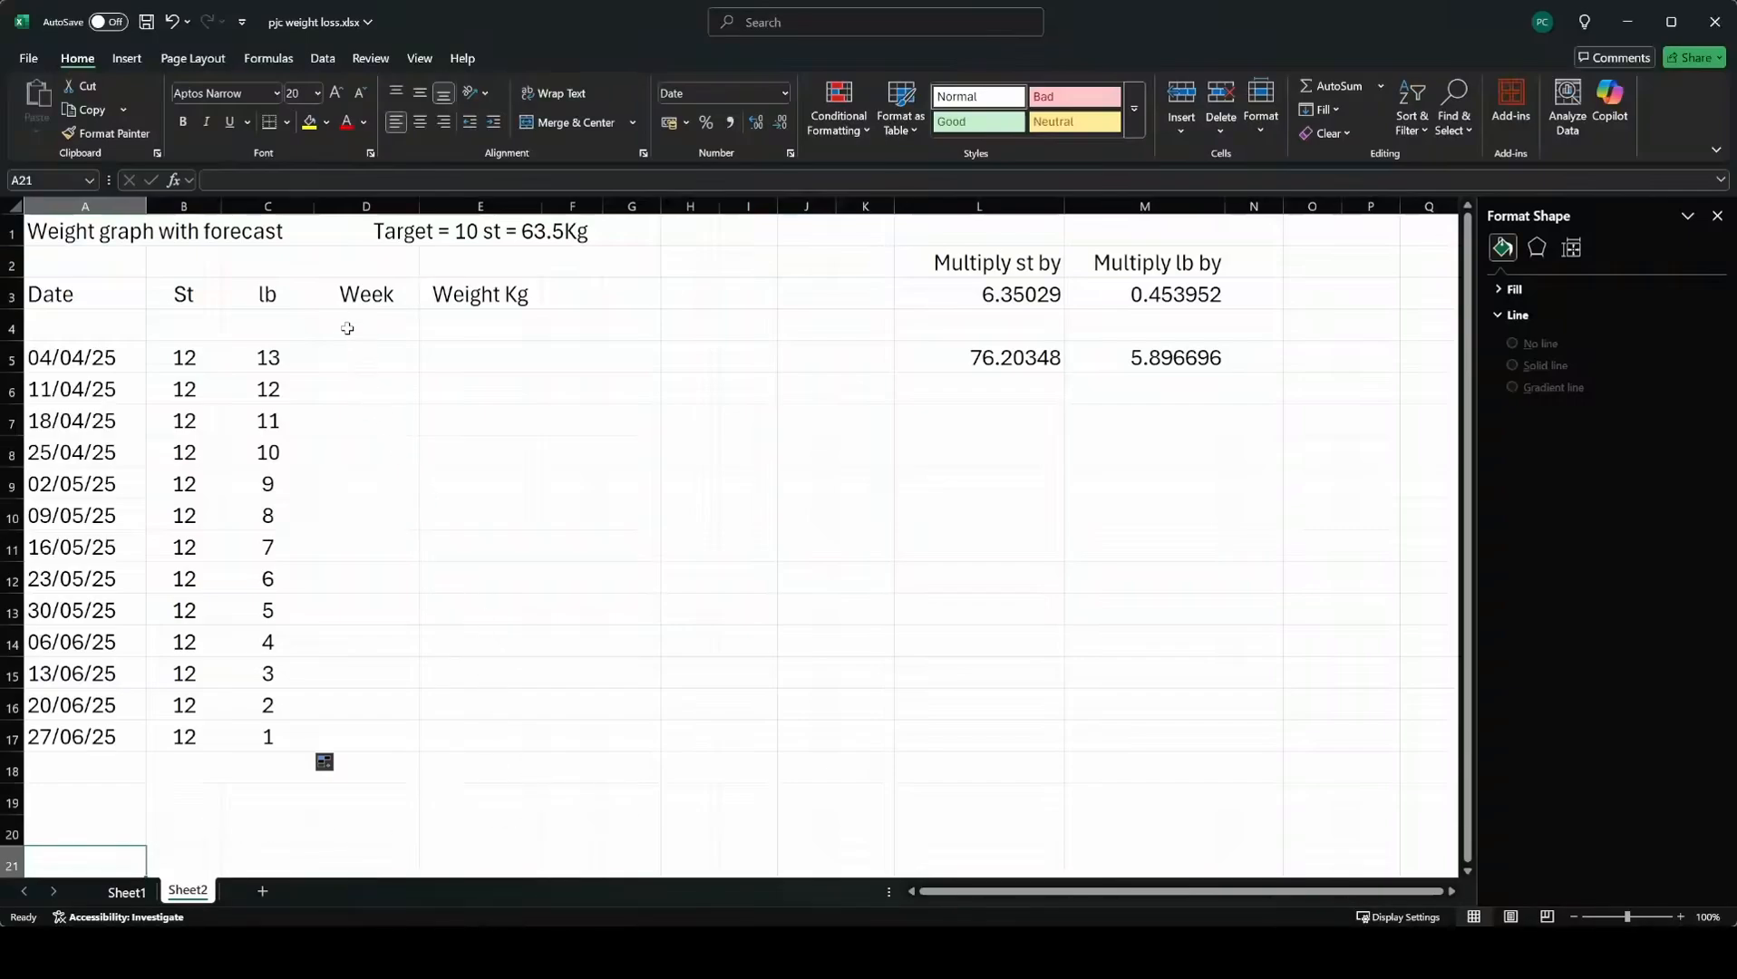
Enter weeks 1 and 2 in D5:D6 and extend the week numbers down to D17.
left_click(354, 363)
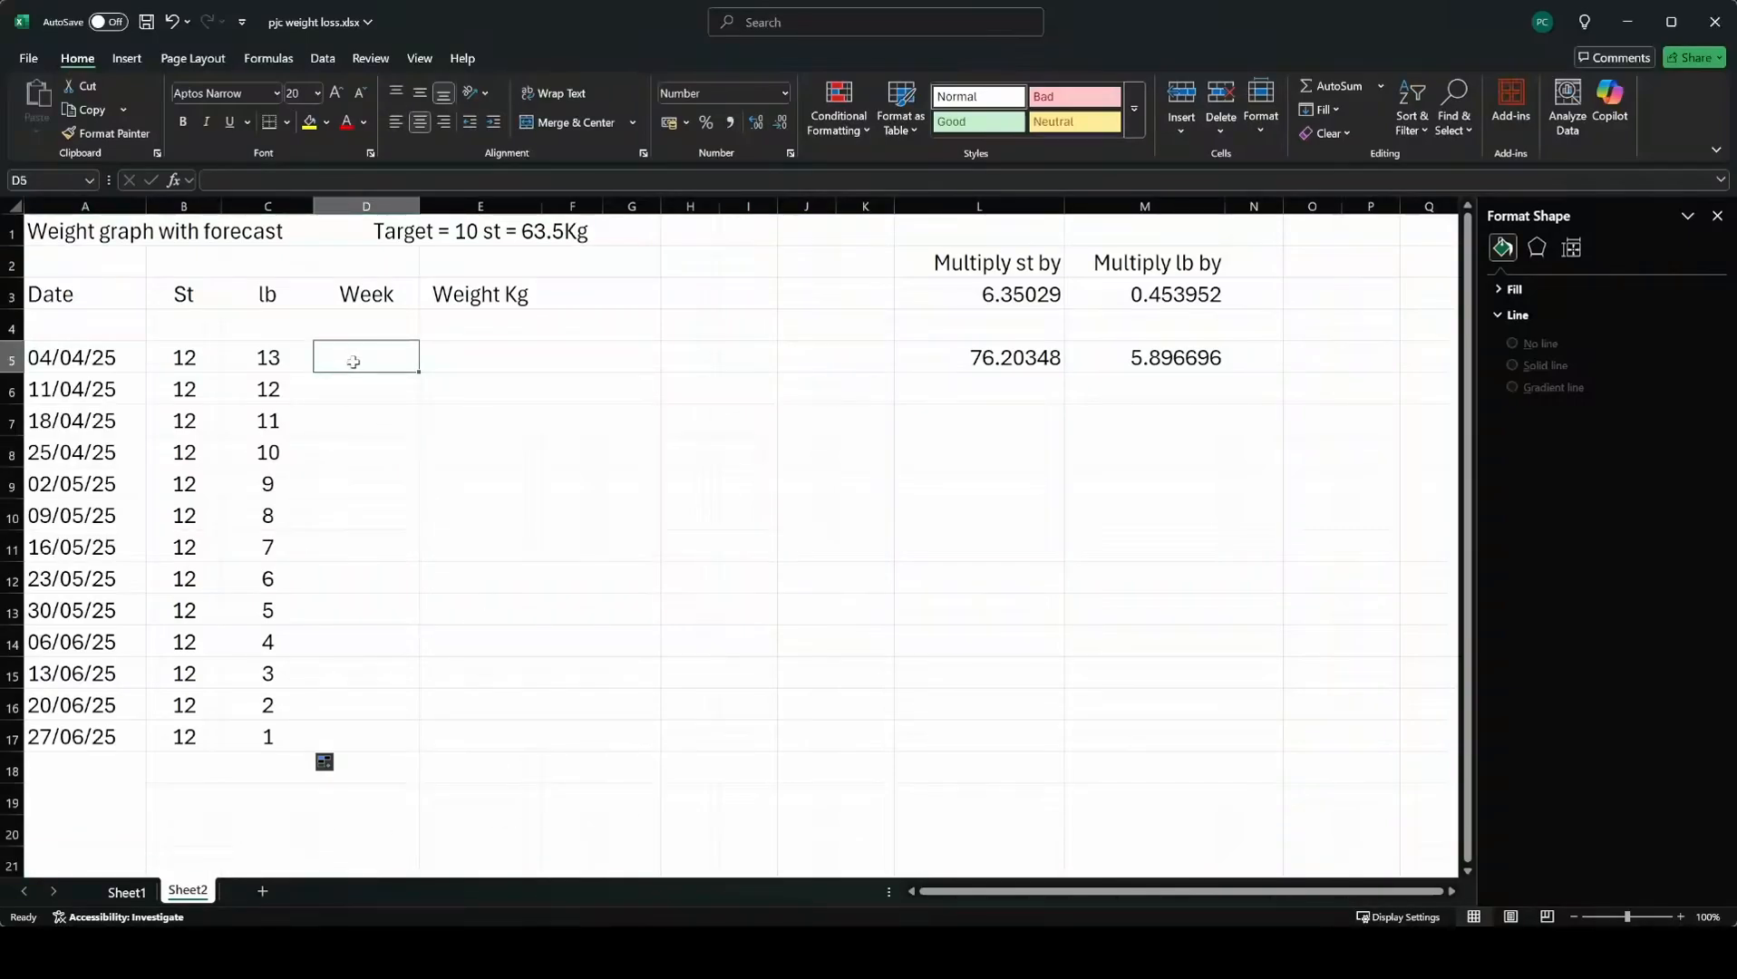
type("1")
key("Return")
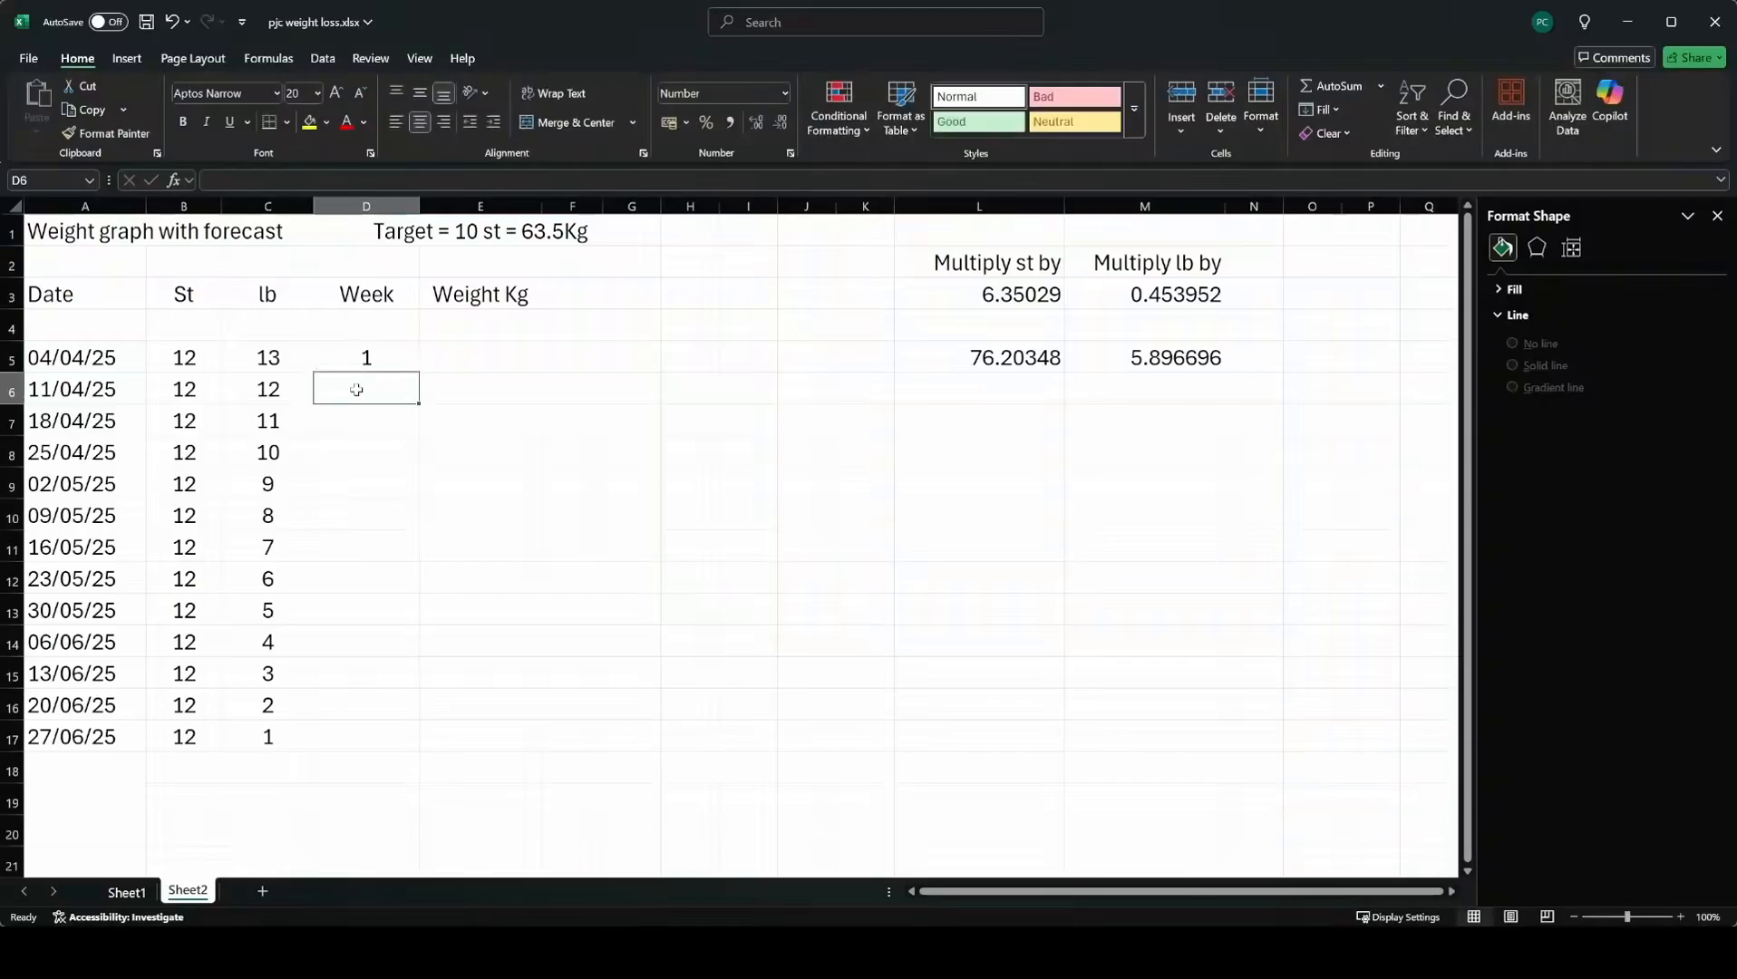
type("2")
key("Return")
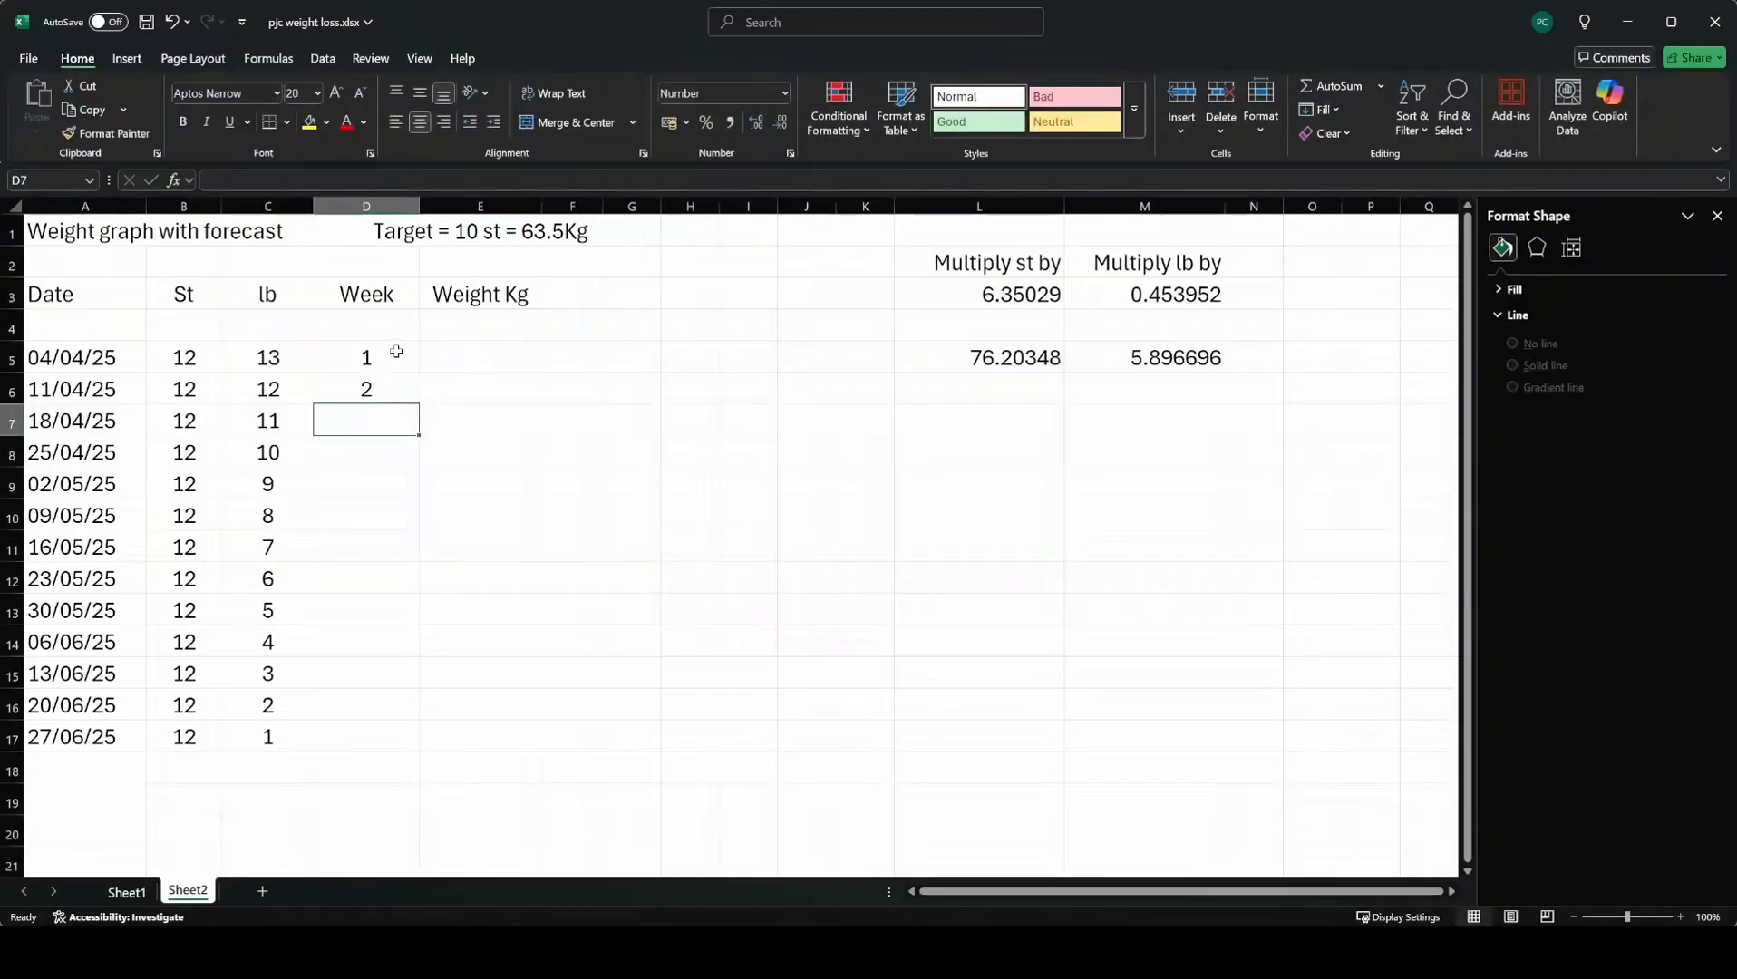
left_click_drag(393, 356, 393, 752)
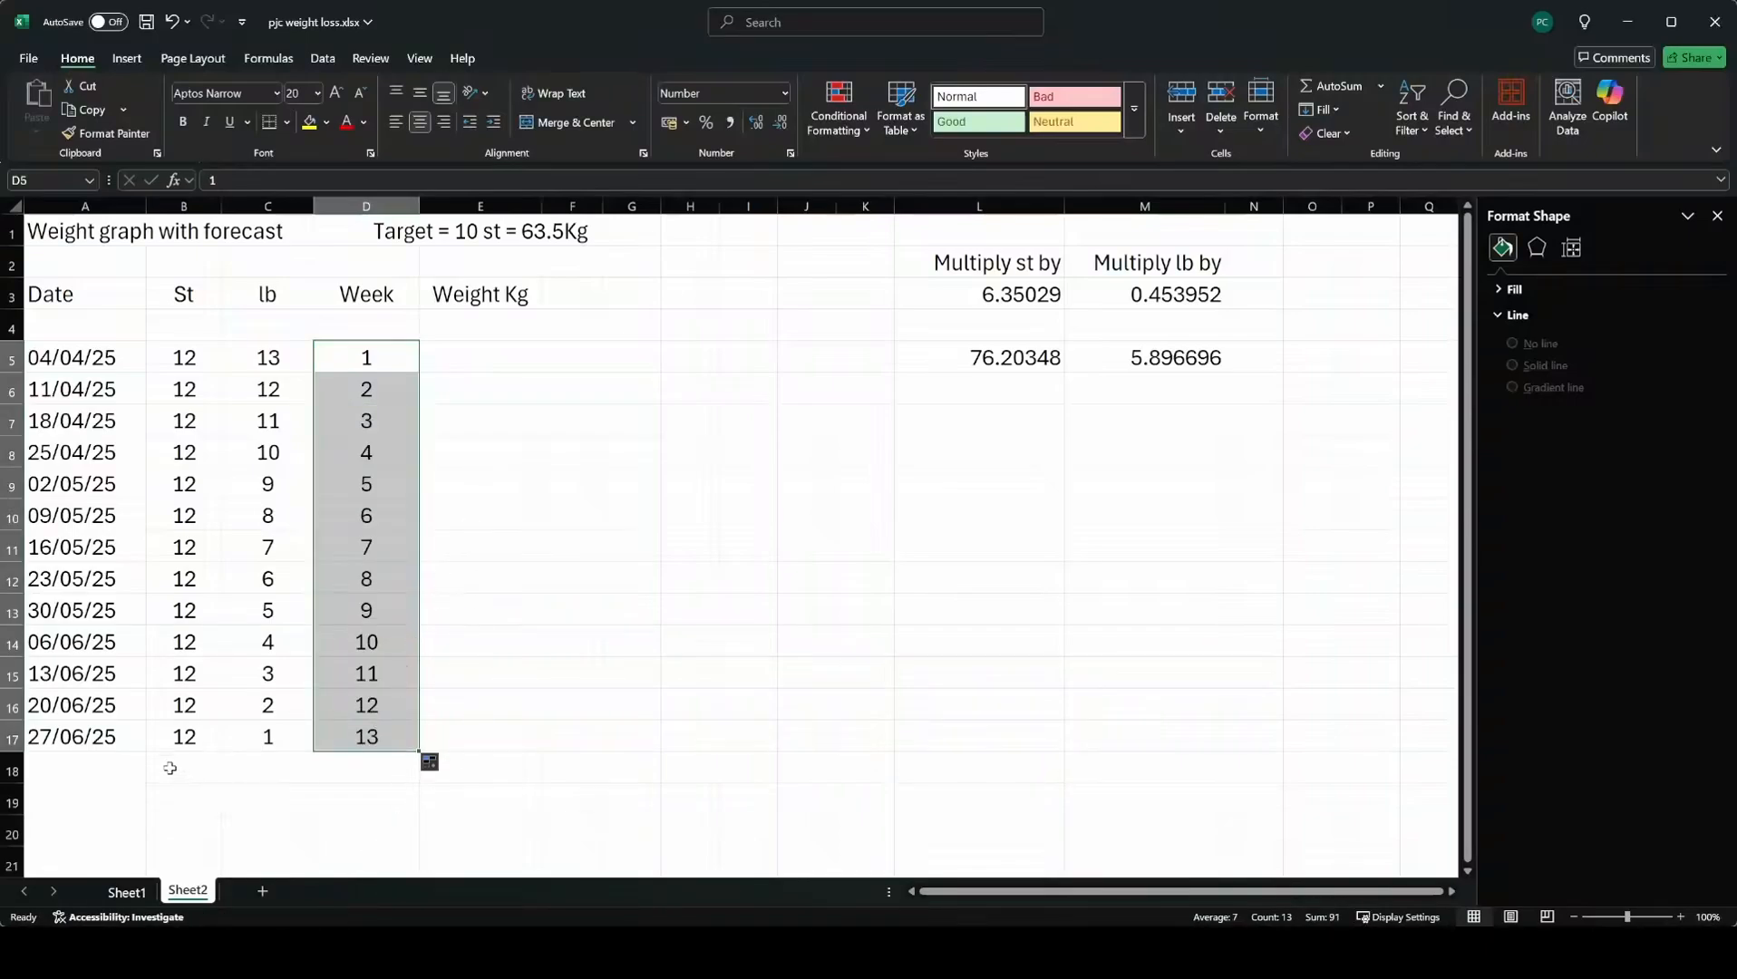
left_click(77, 858)
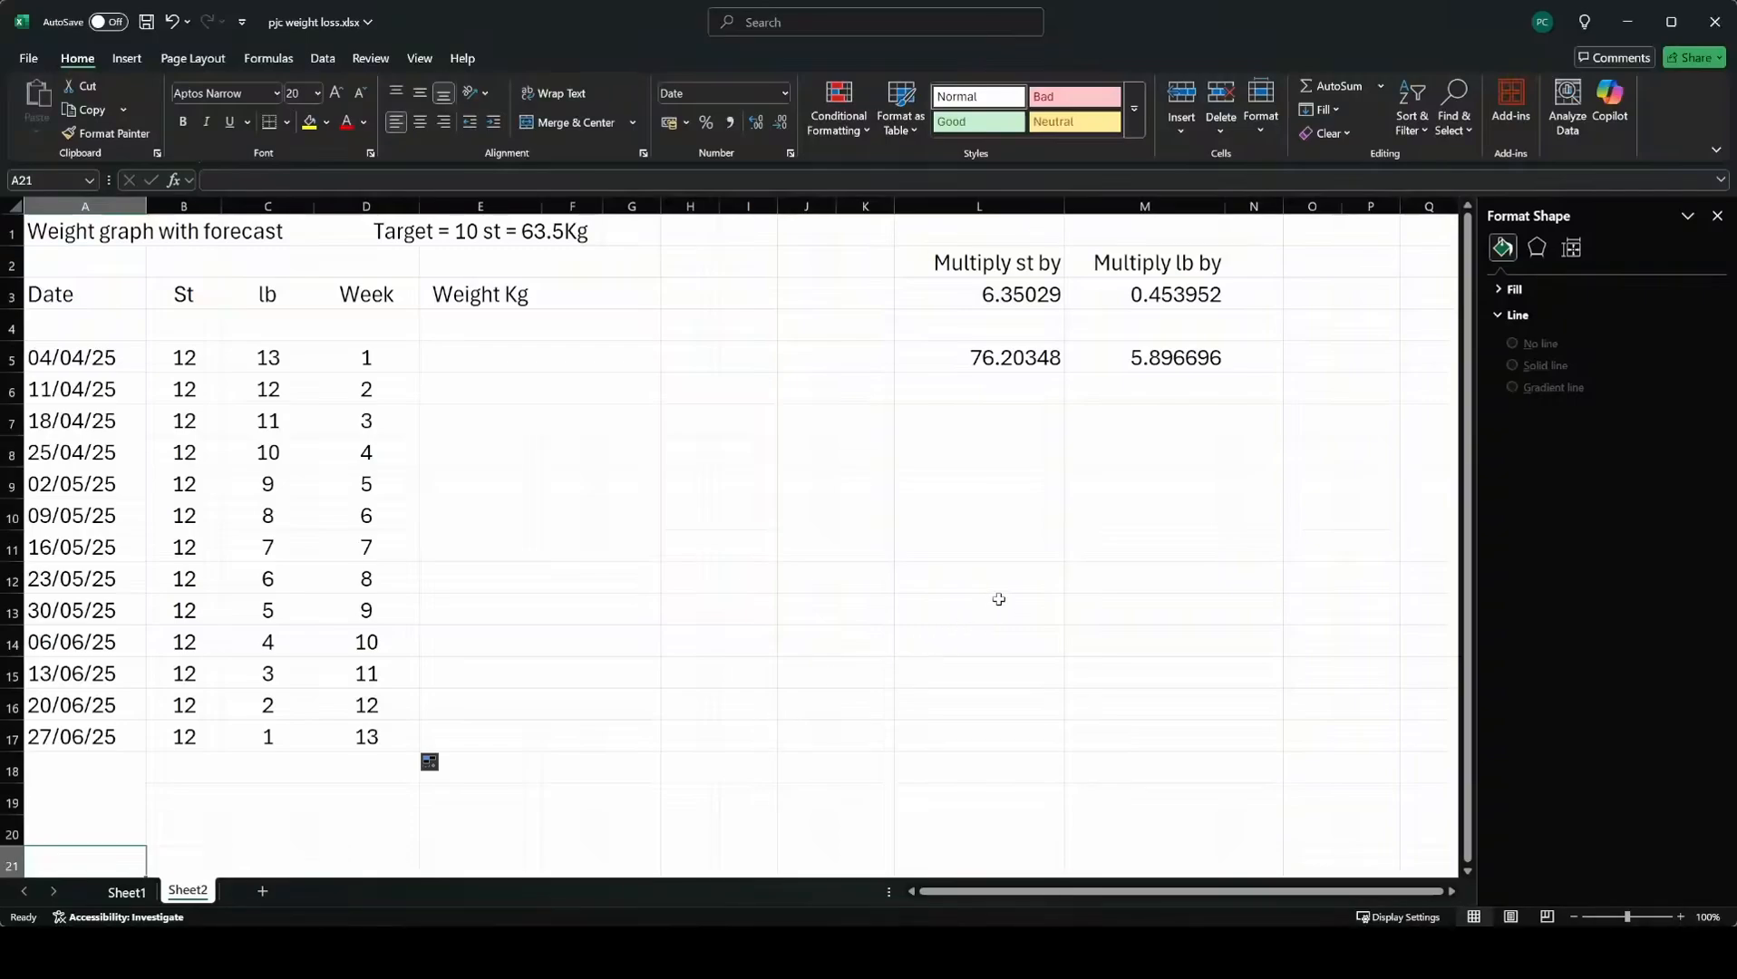
Copy the st and lb conversion formulas in L5 and M5 down to row 17.
left_click(1015, 358)
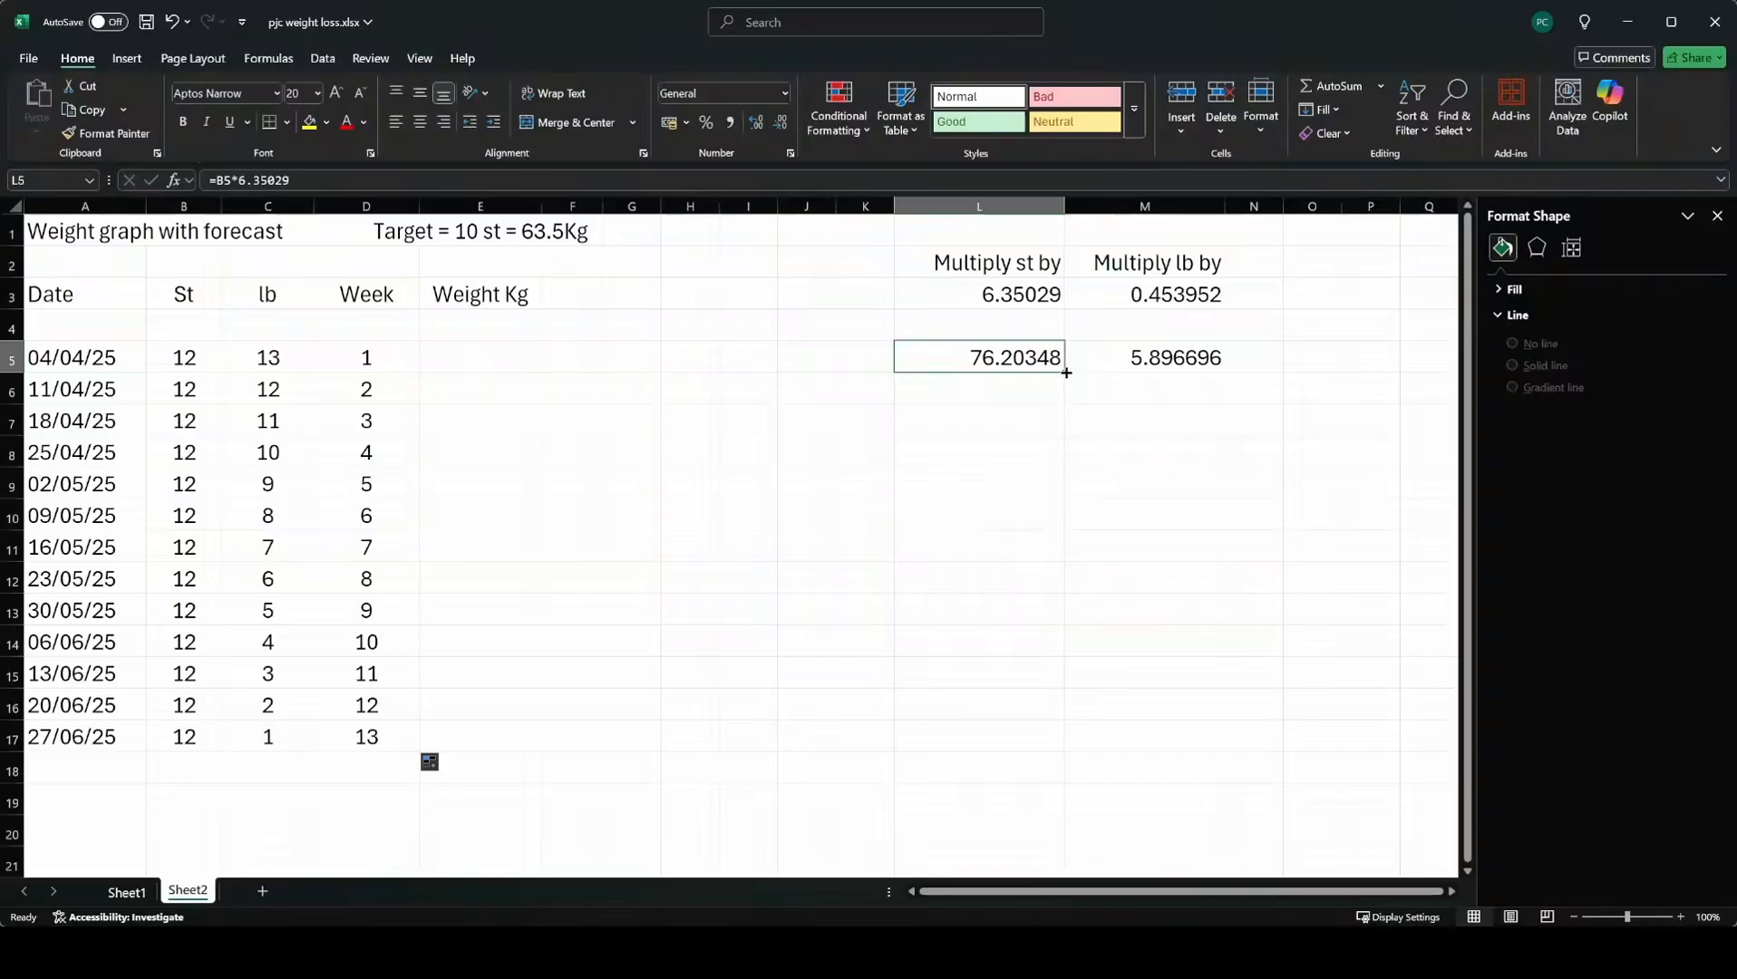
left_click_drag(1066, 373, 1023, 763)
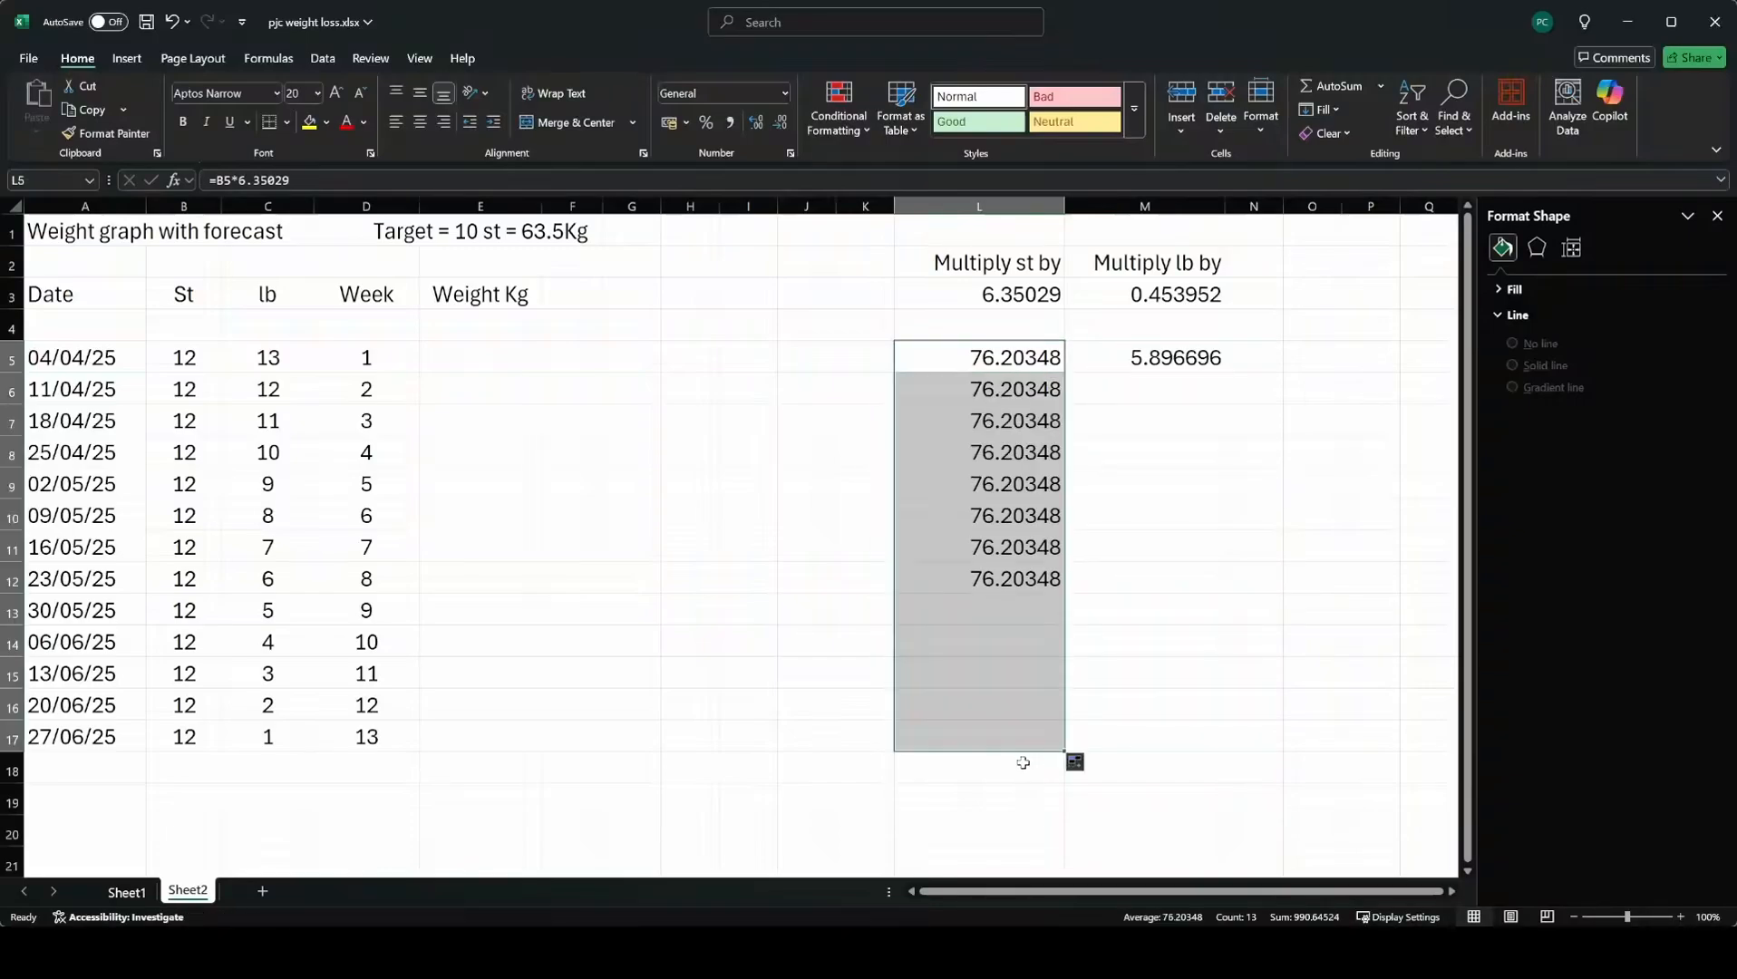
left_click(1195, 355)
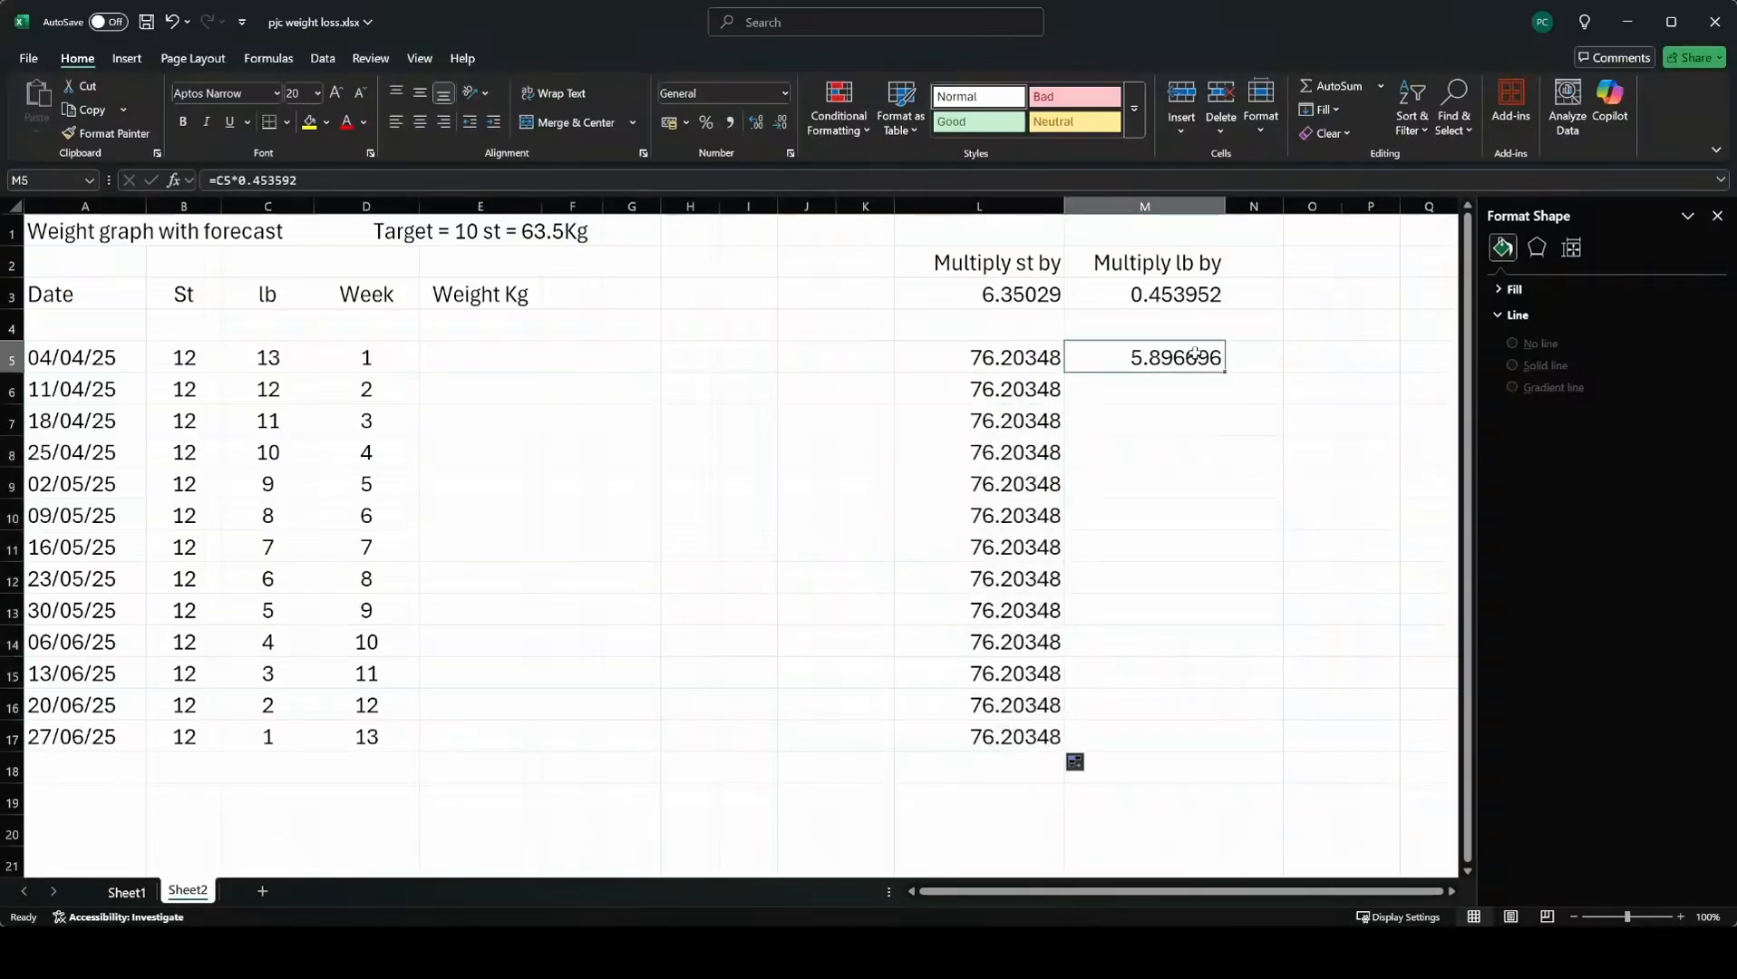
left_click_drag(1226, 375, 1172, 751)
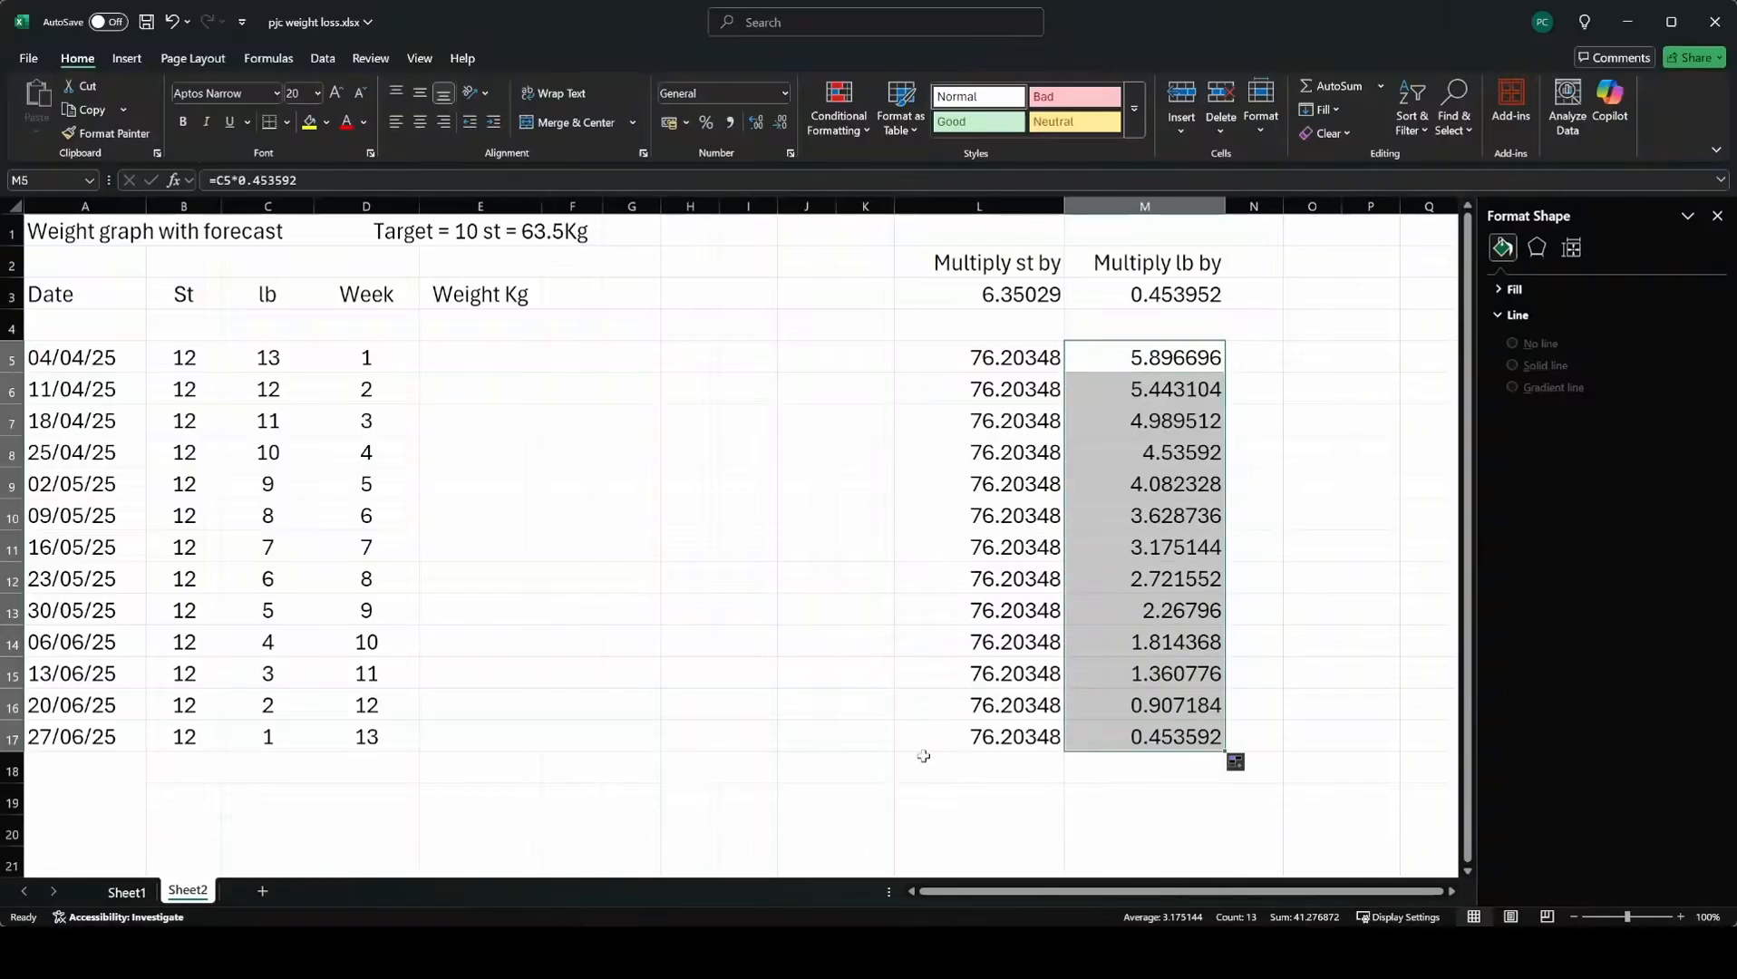
Enter the formula =L5+M5 in E5 to total the weight in kg.
left_click(464, 362)
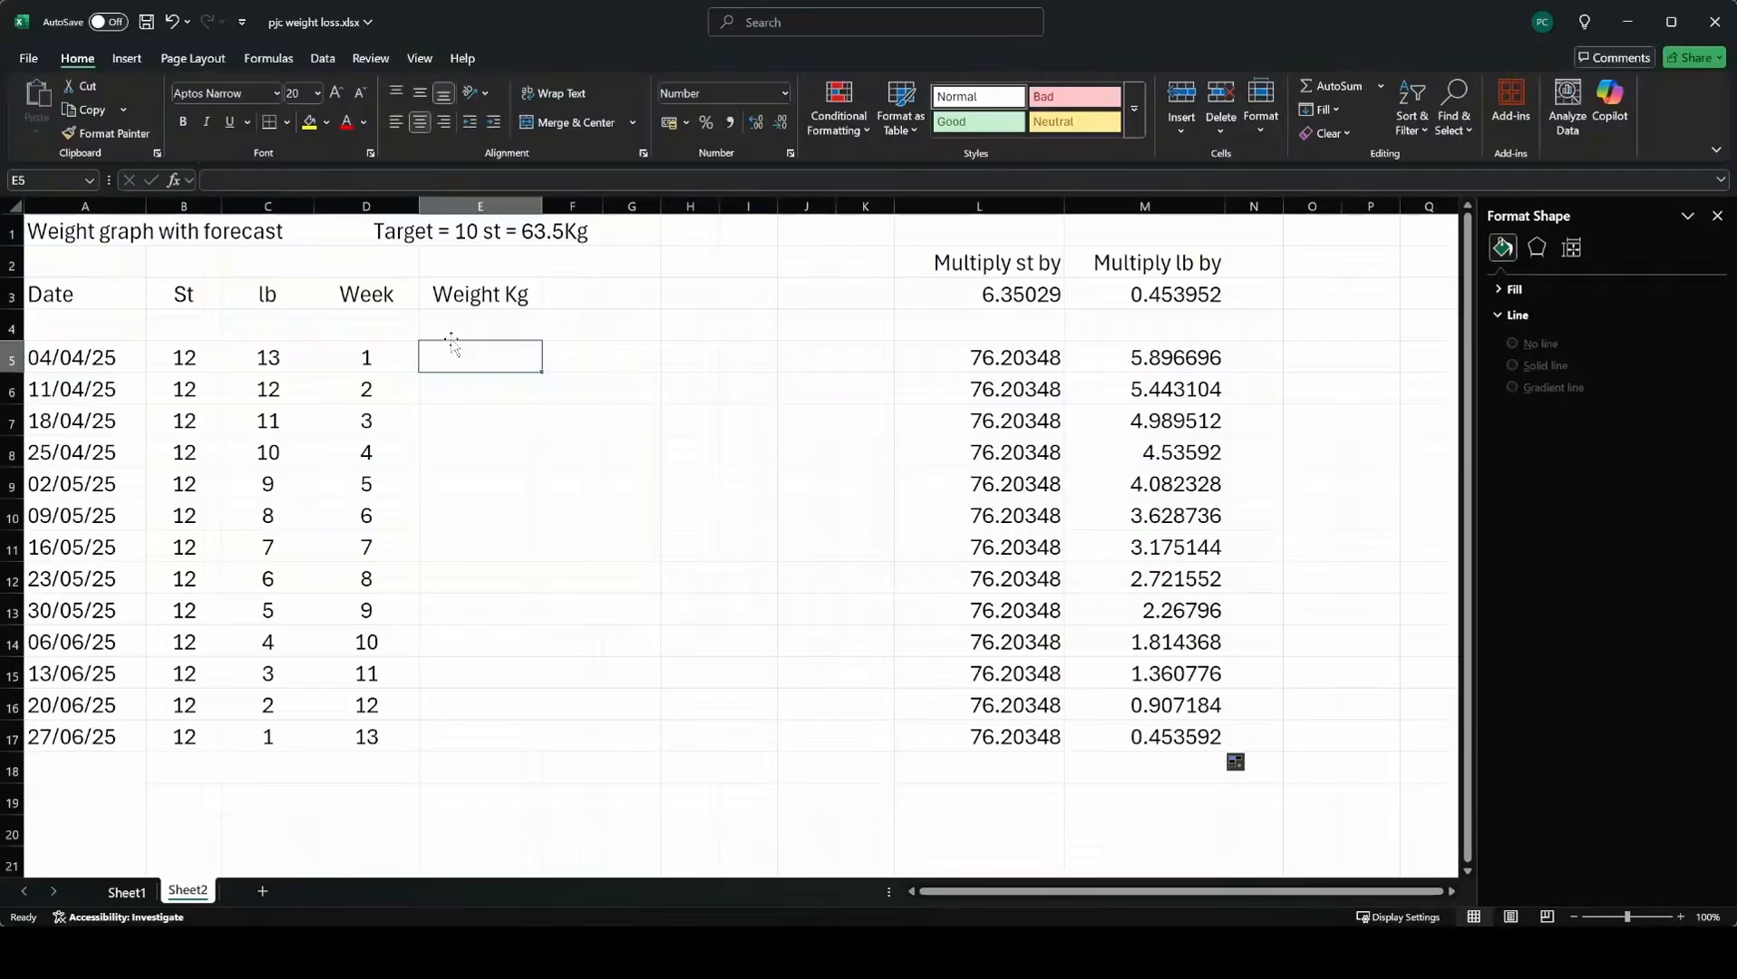
type("=")
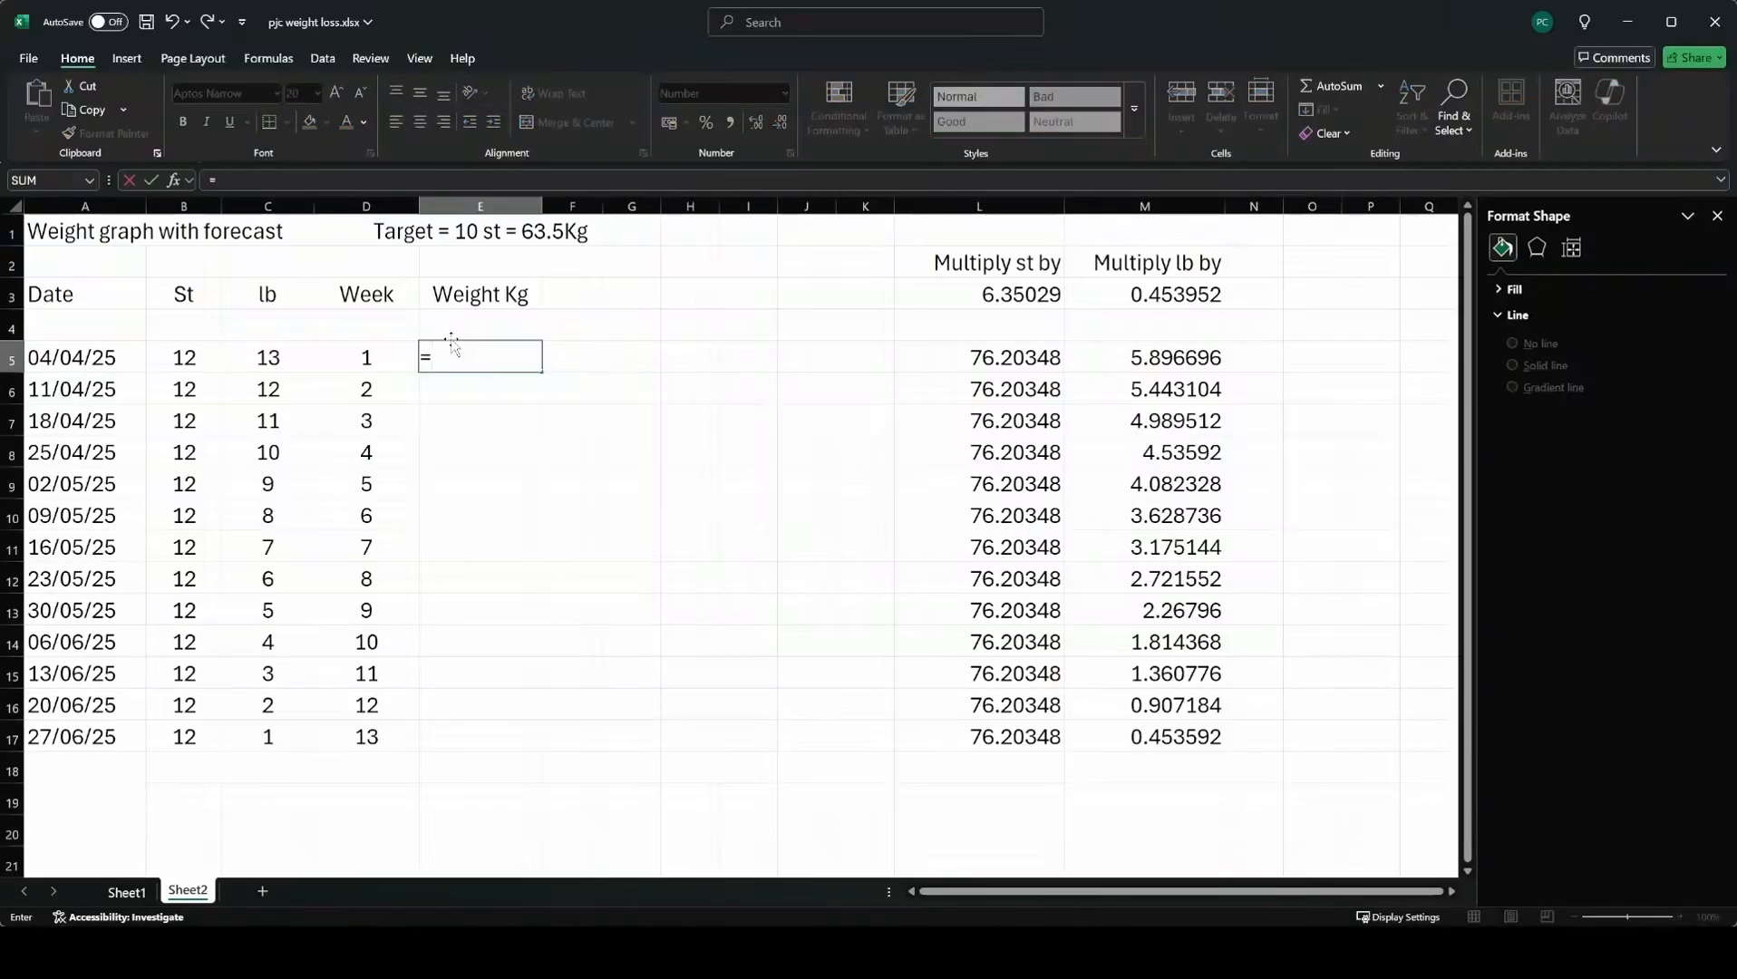
left_click(982, 358)
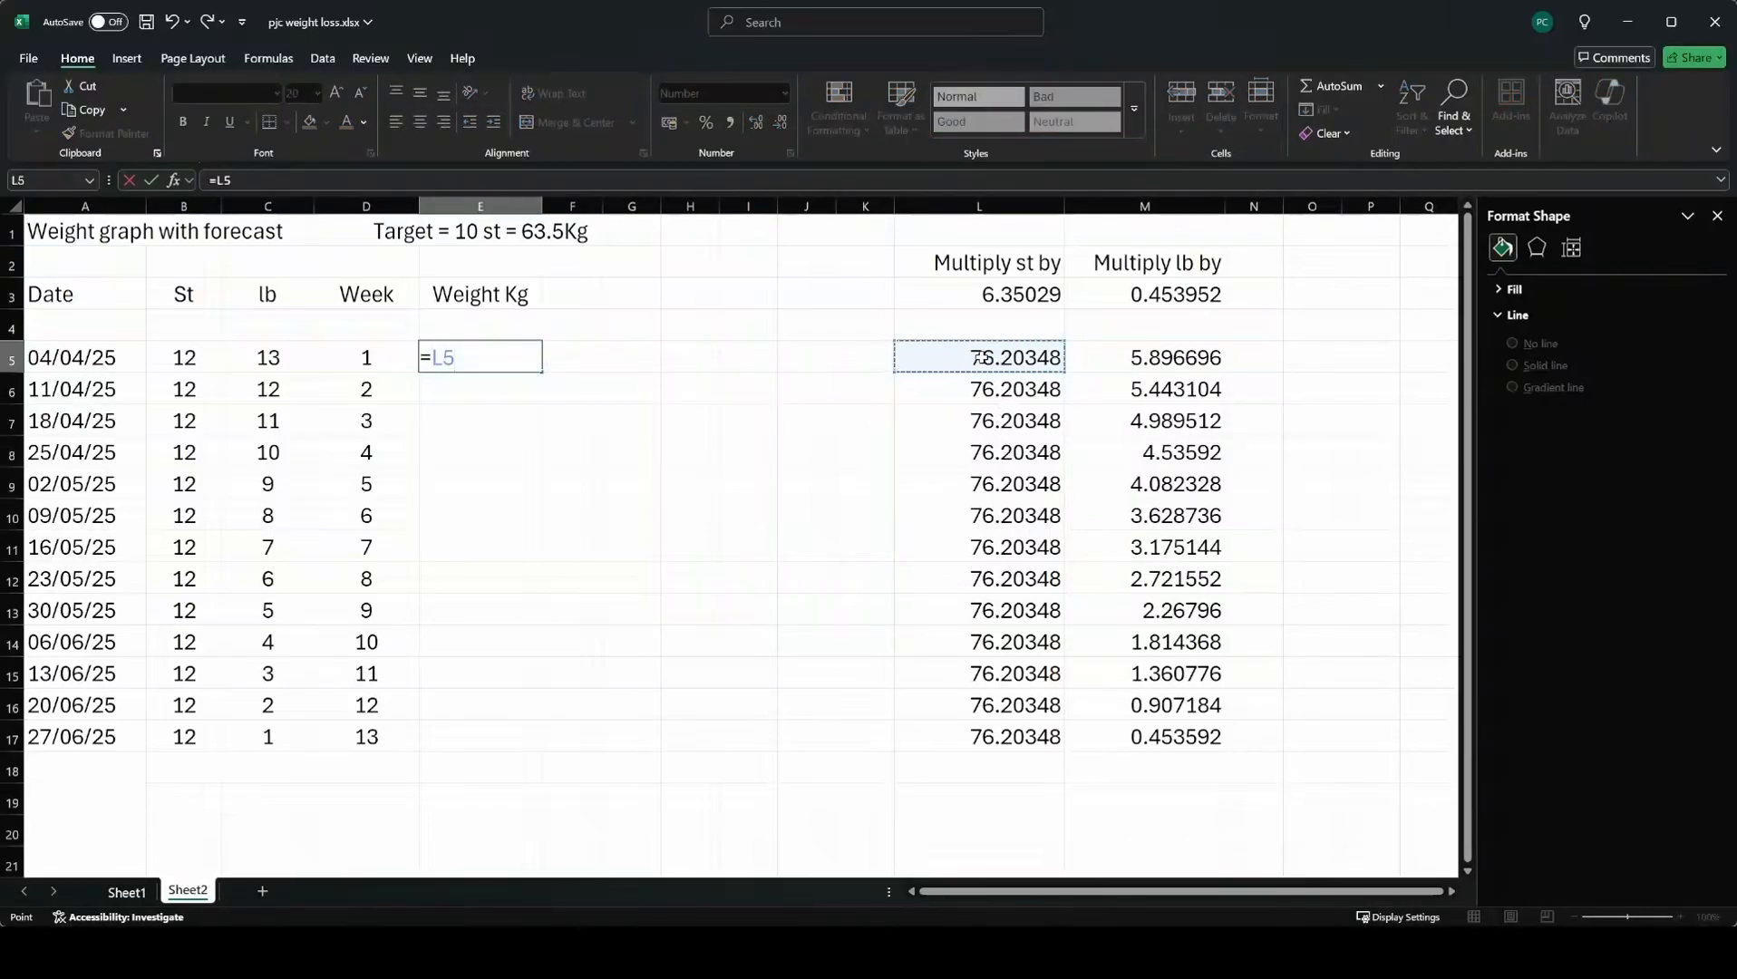
type("+")
left_click(1166, 360)
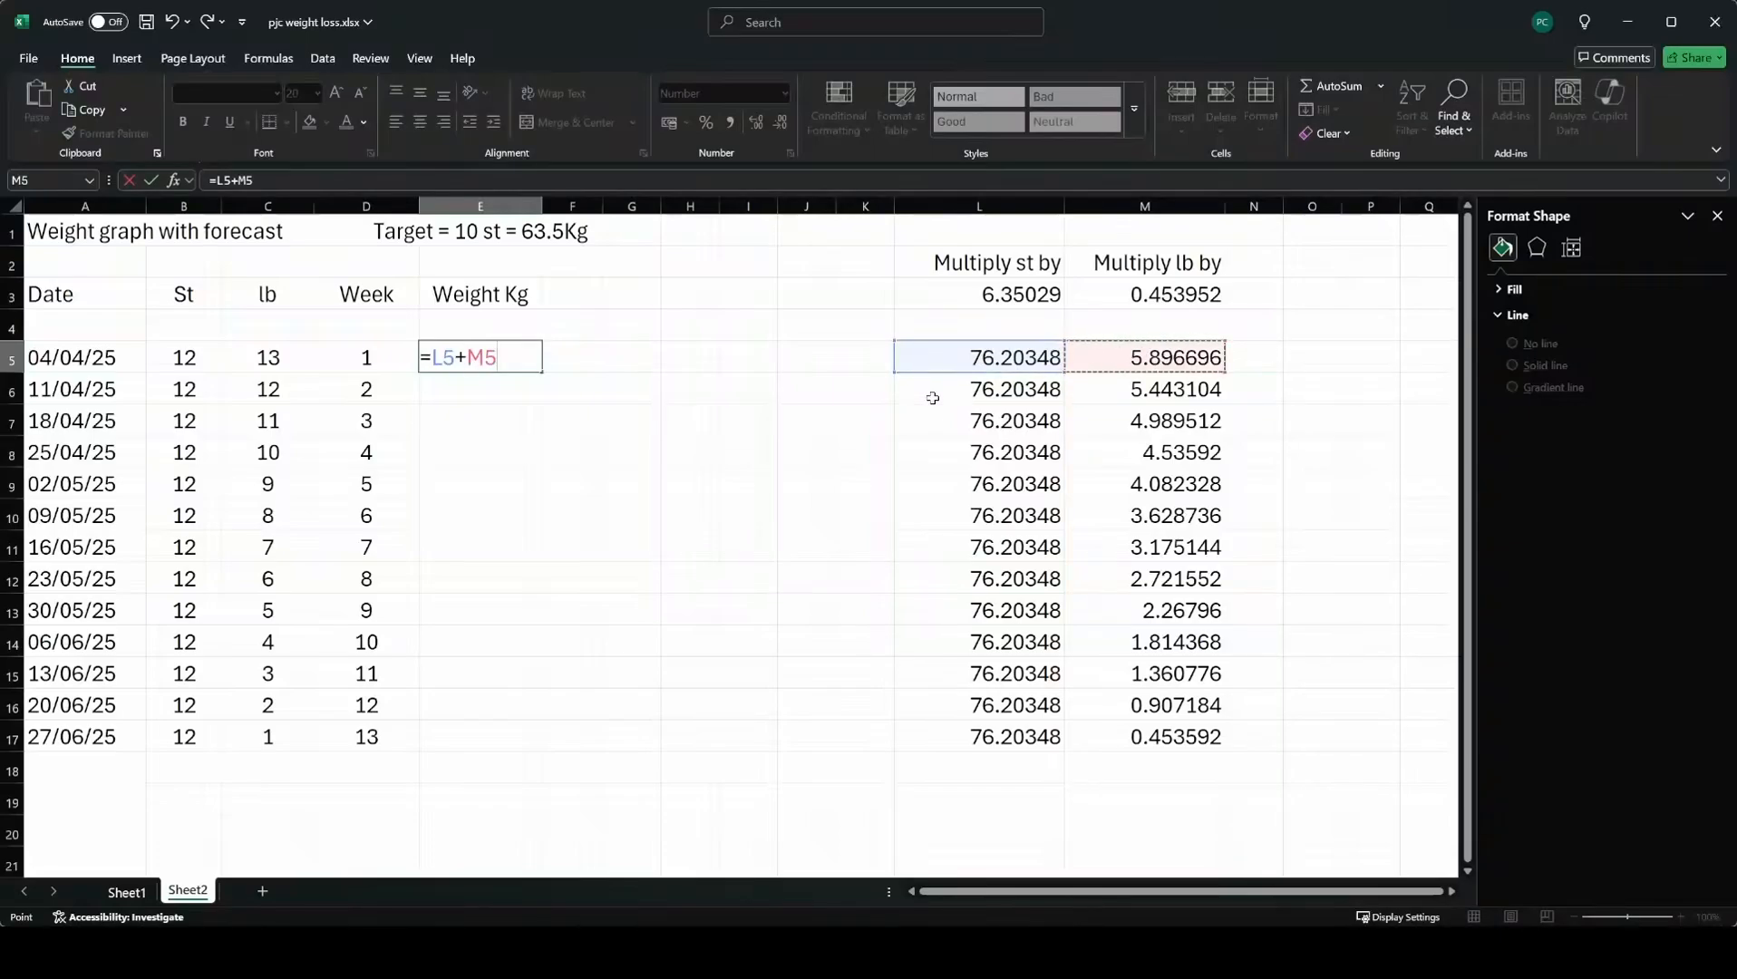
key("Return")
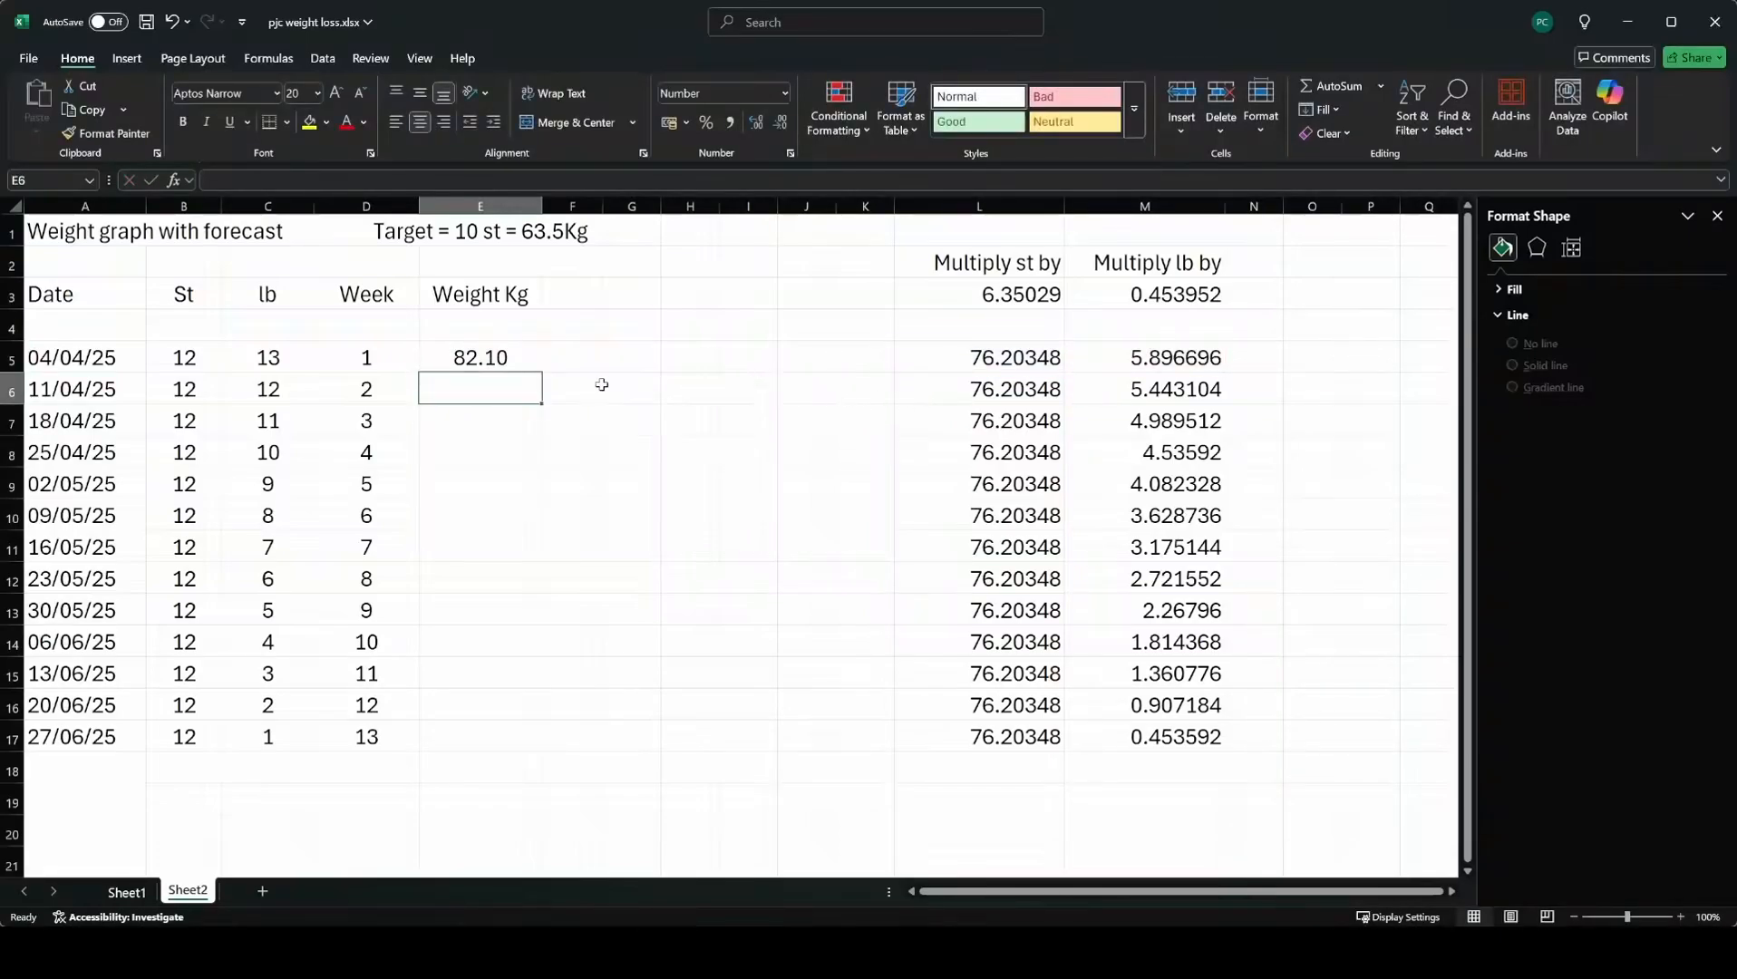
Fill the E5 weight formula down to E17 and save the workbook.
left_click(480, 357)
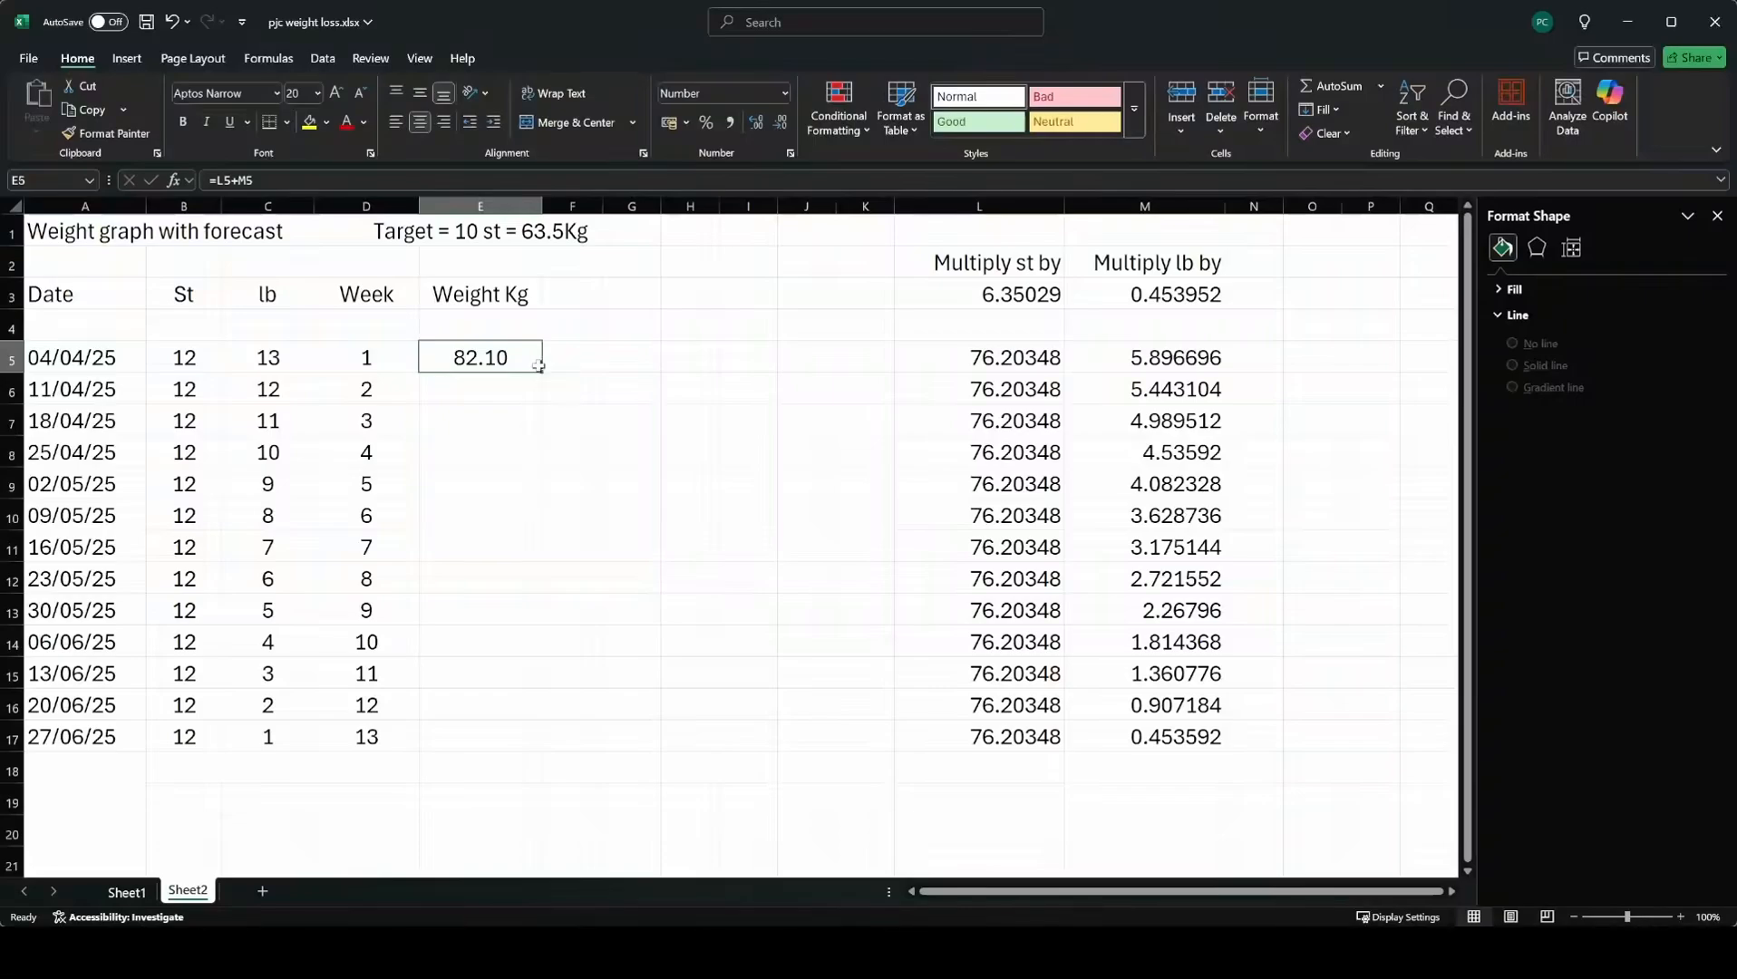
left_click_drag(543, 372, 541, 747)
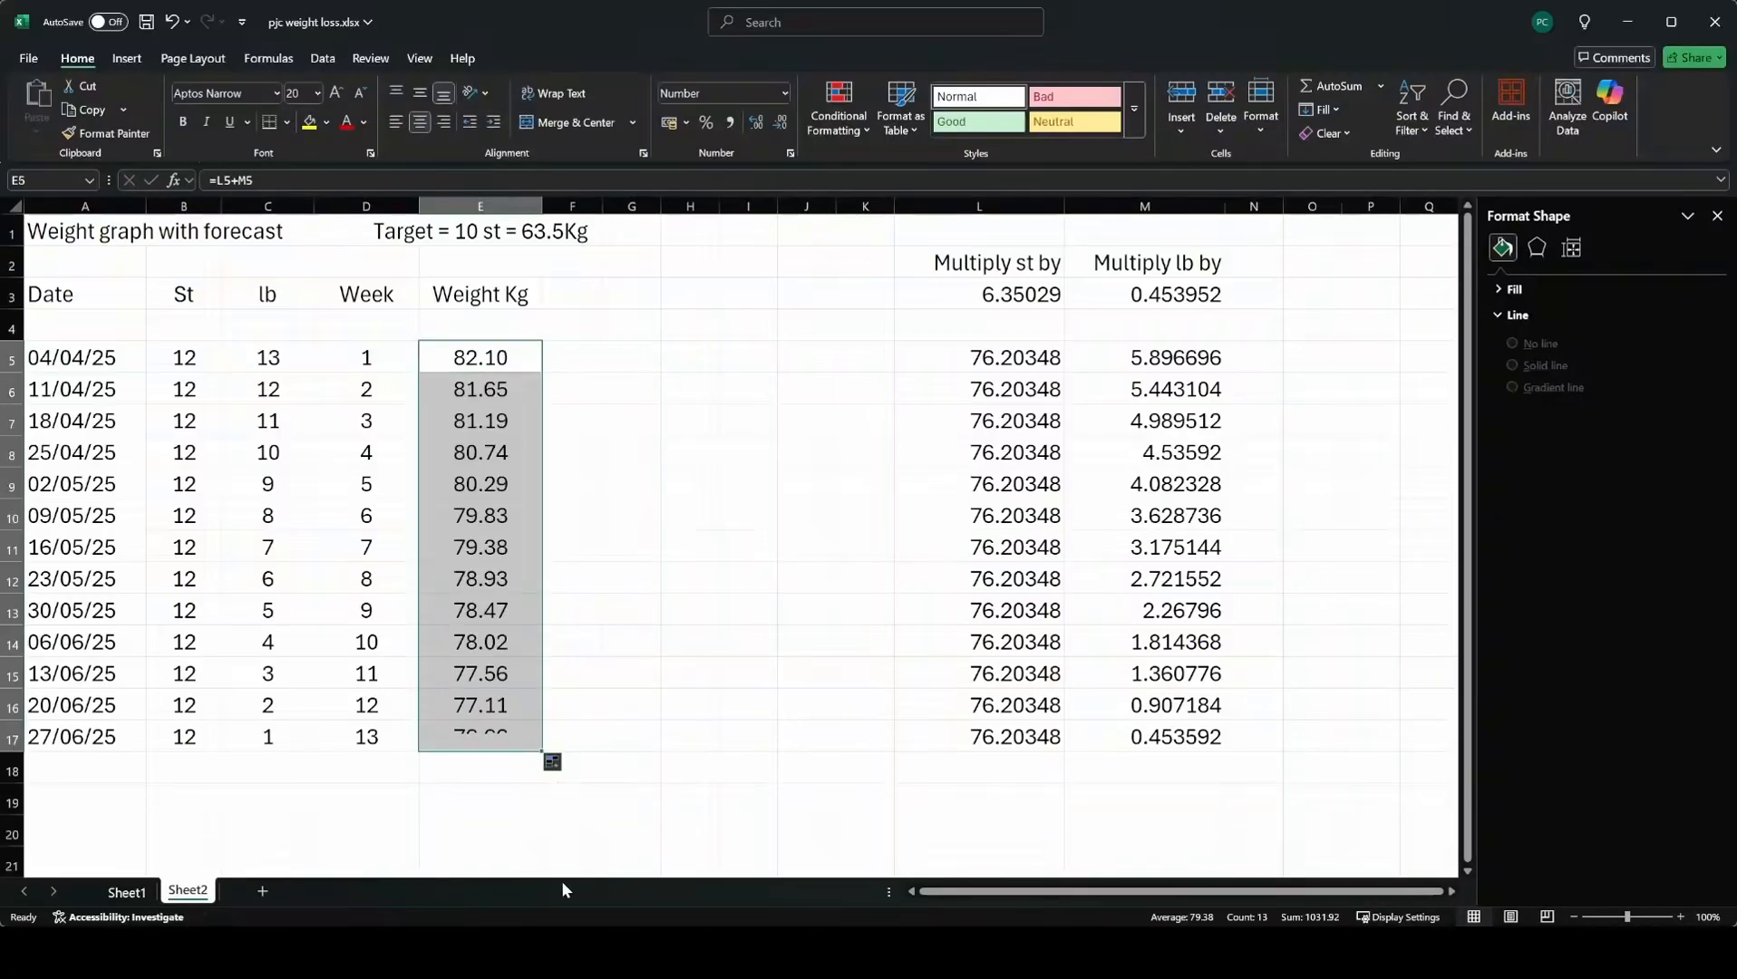
left_click(75, 867)
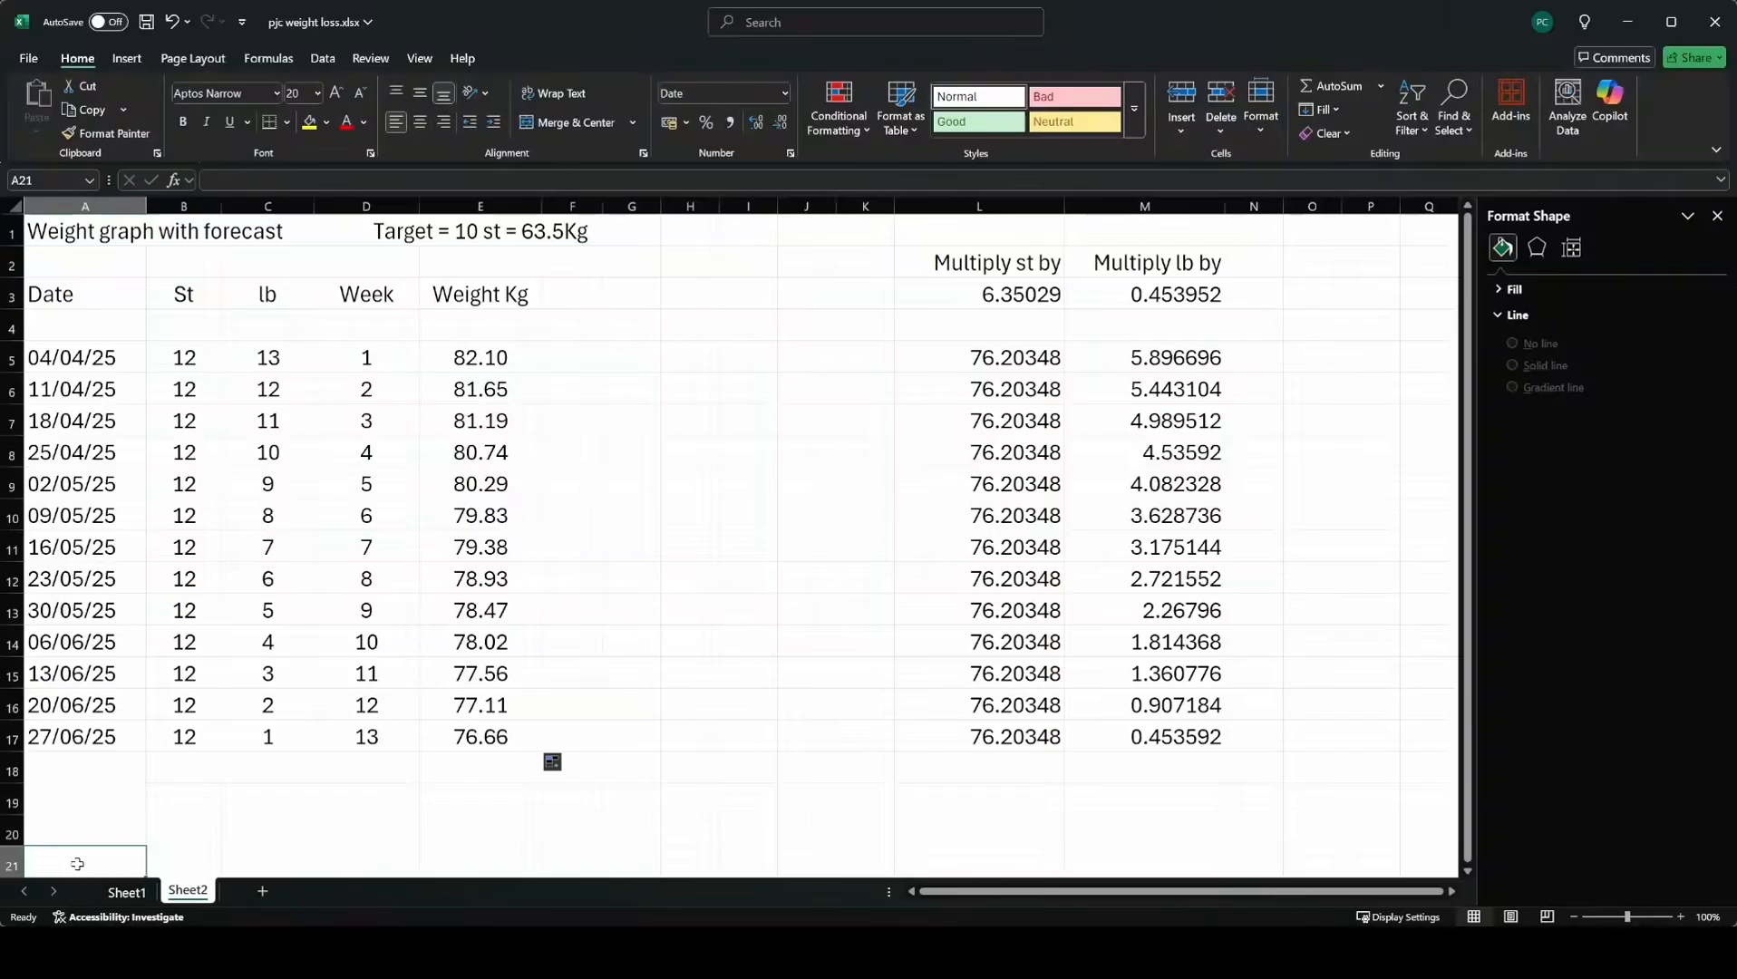
key("ctrl+s")
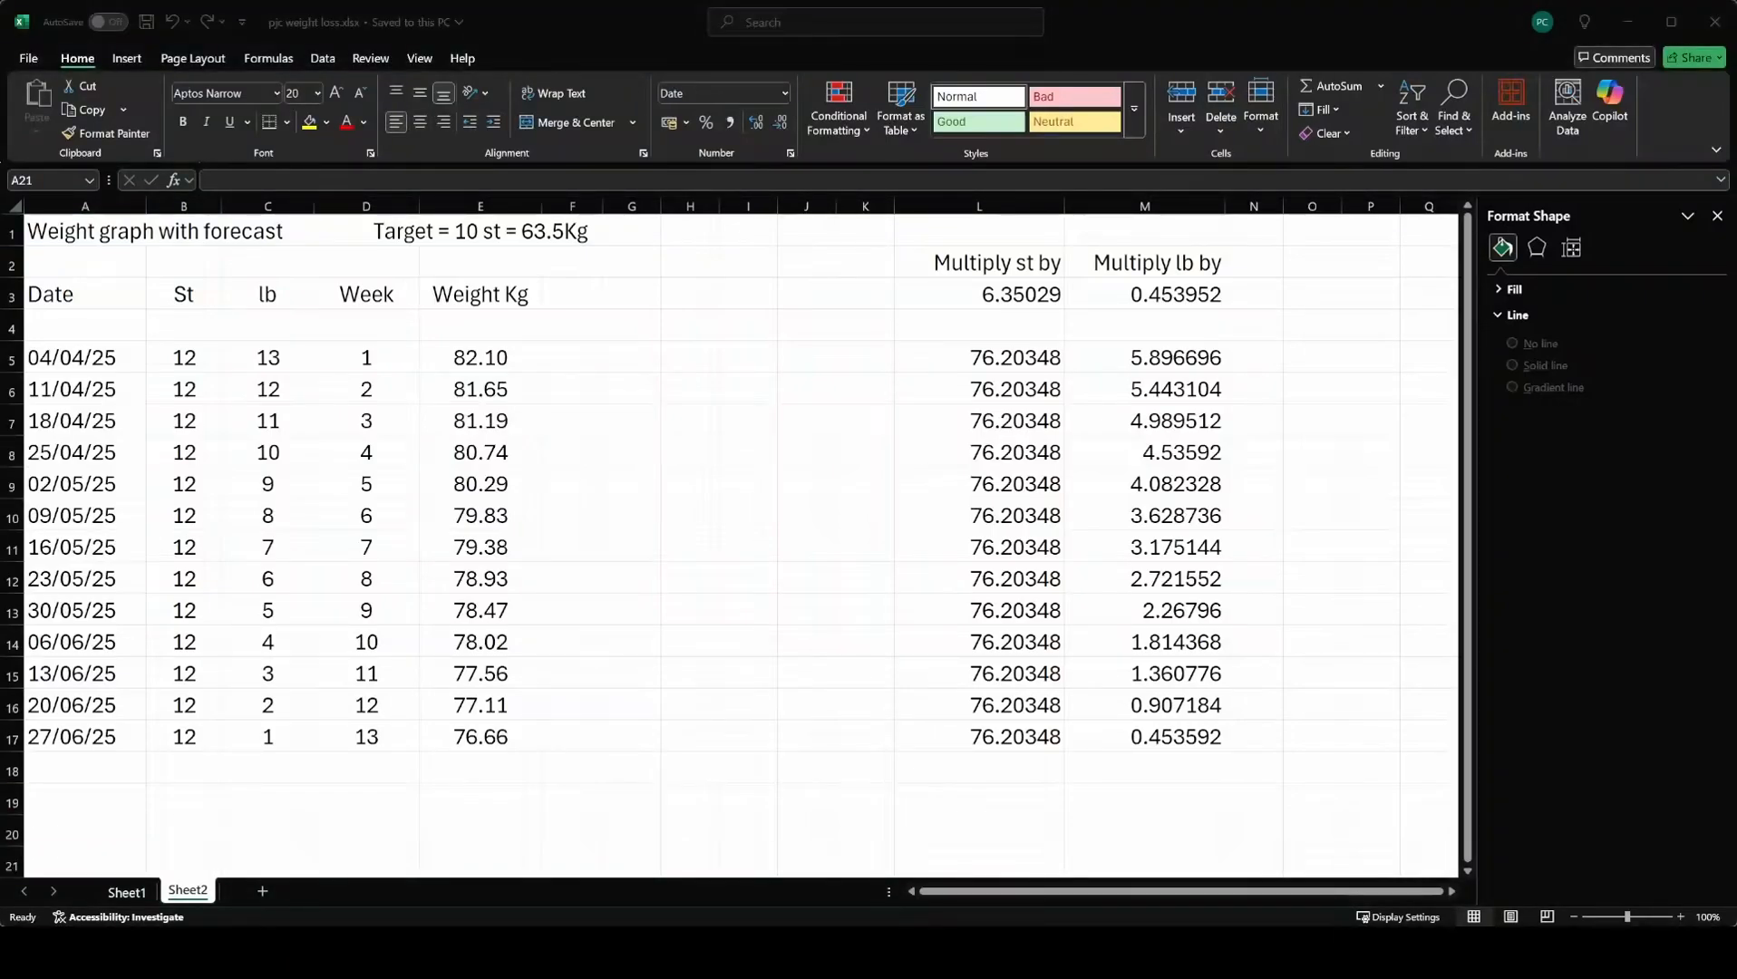
Select the week and weight data in D5:E17 and insert a scatter chart.
left_click(340, 352)
left_click_drag(340, 352, 501, 739)
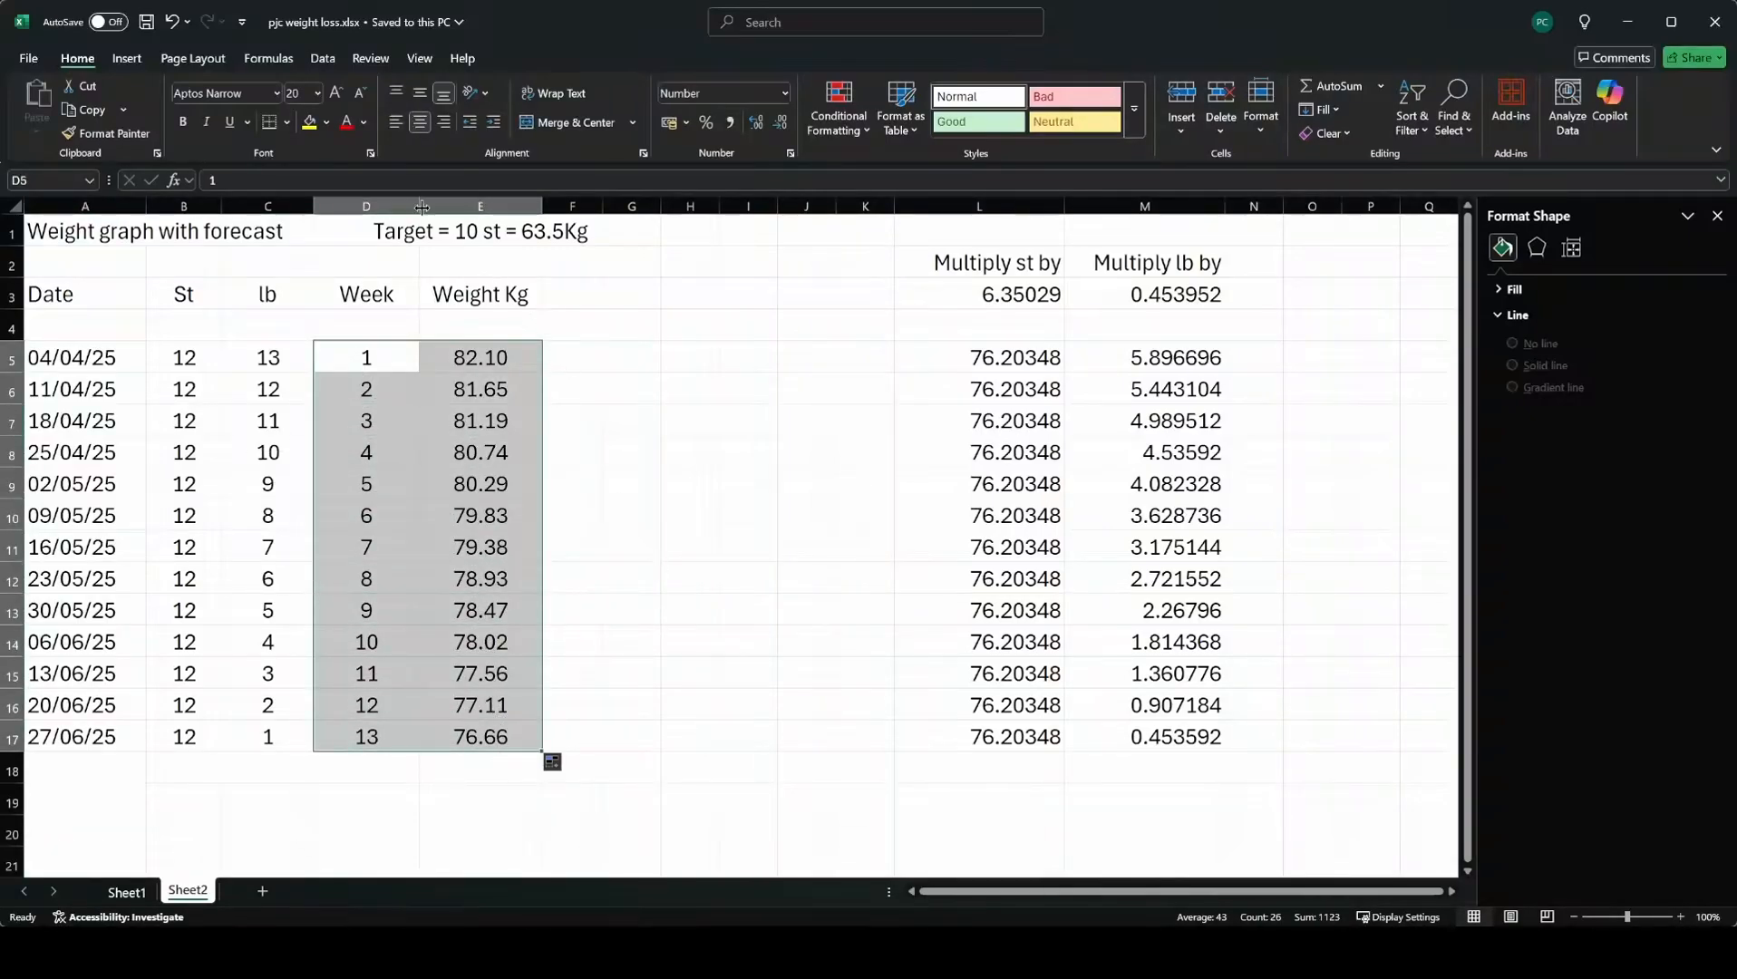
left_click(126, 59)
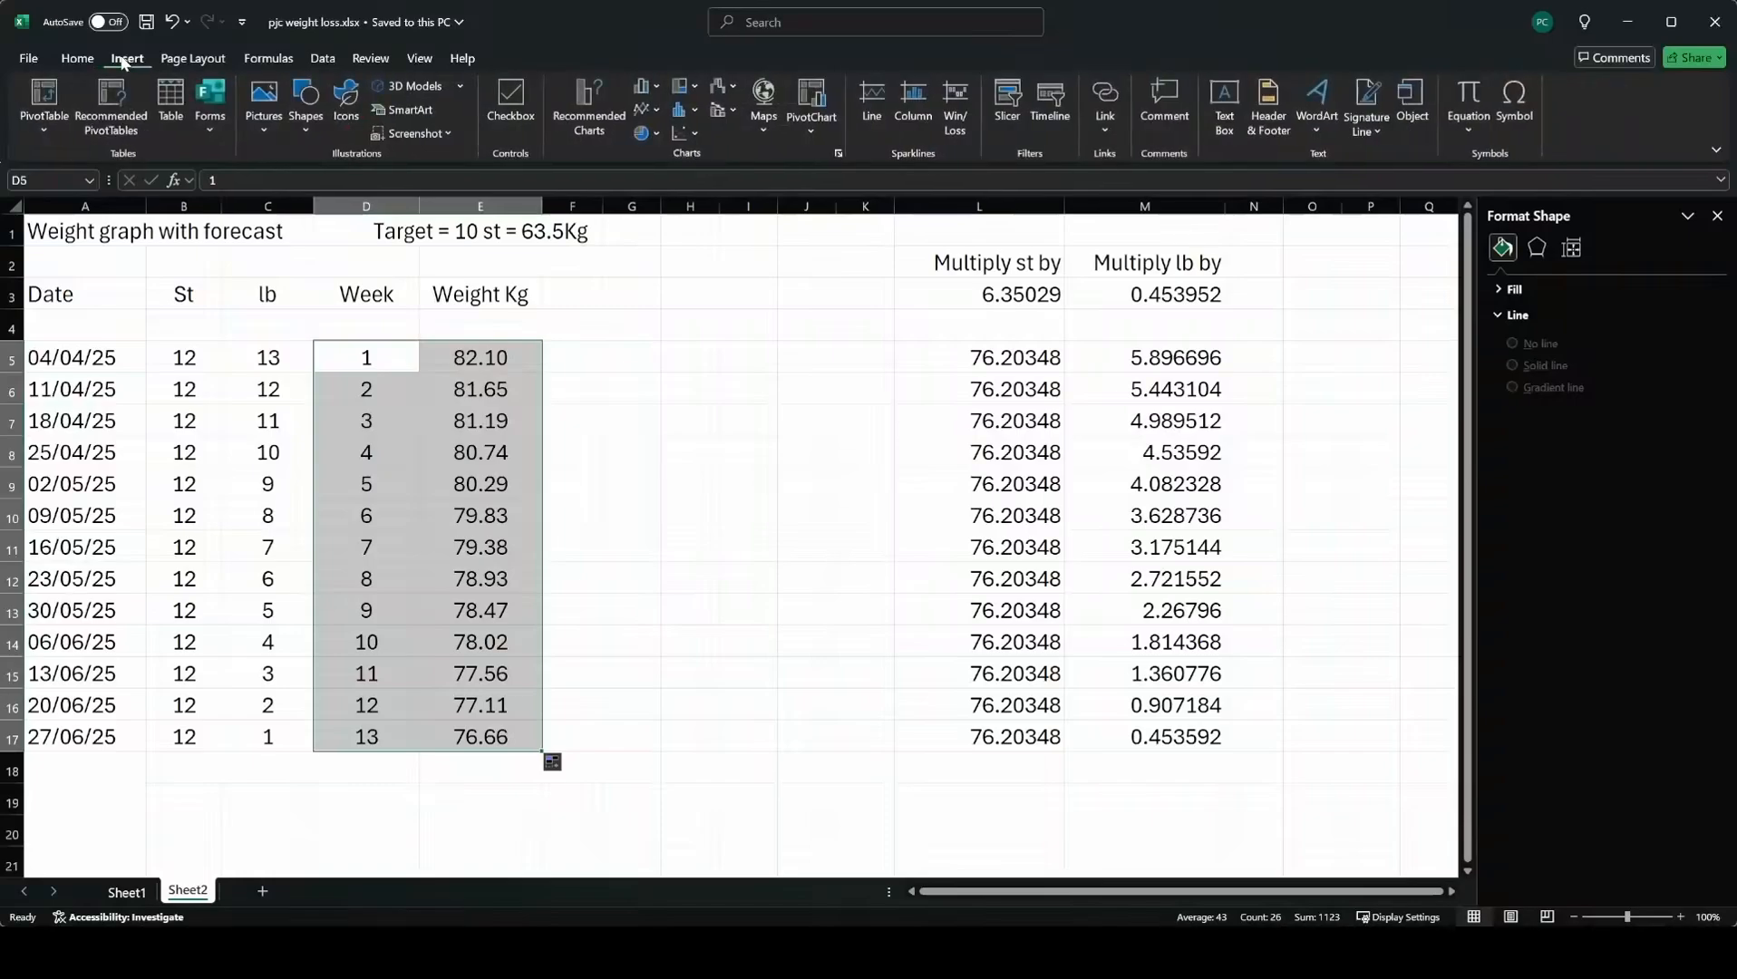
left_click(679, 140)
left_click(698, 210)
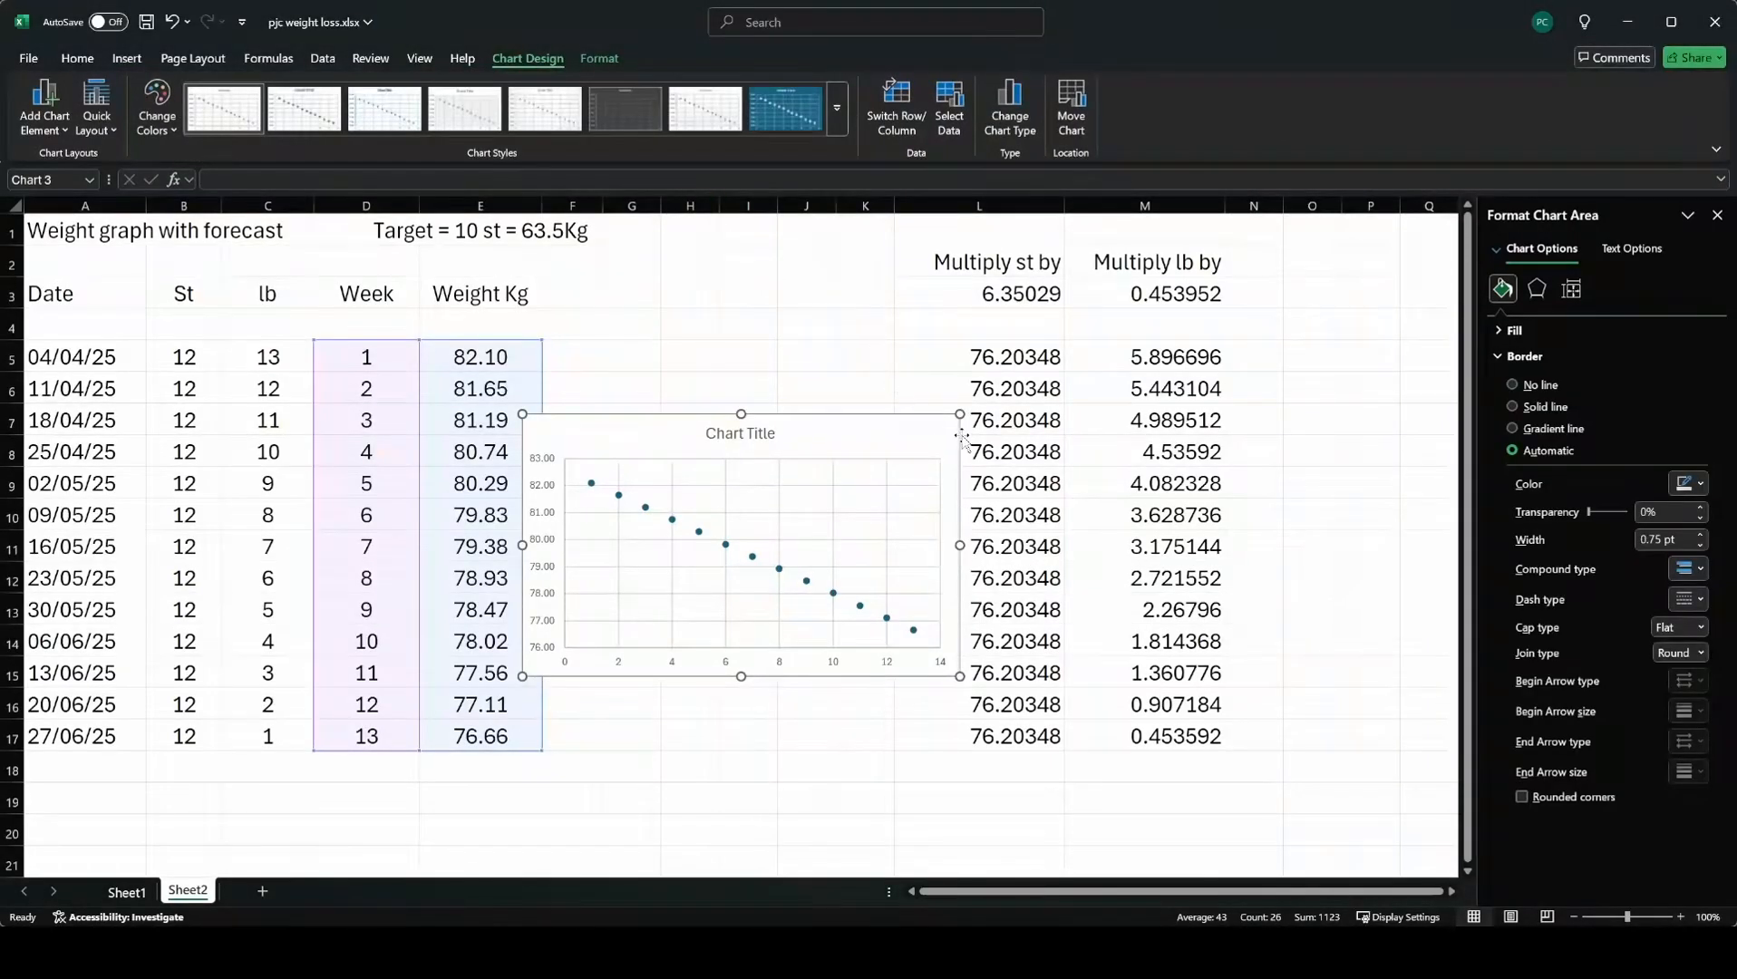
Enlarge the chart and move it beside the table, spanning roughly columns H to P and rows 1 to 20.
left_click_drag(960, 414, 1245, 236)
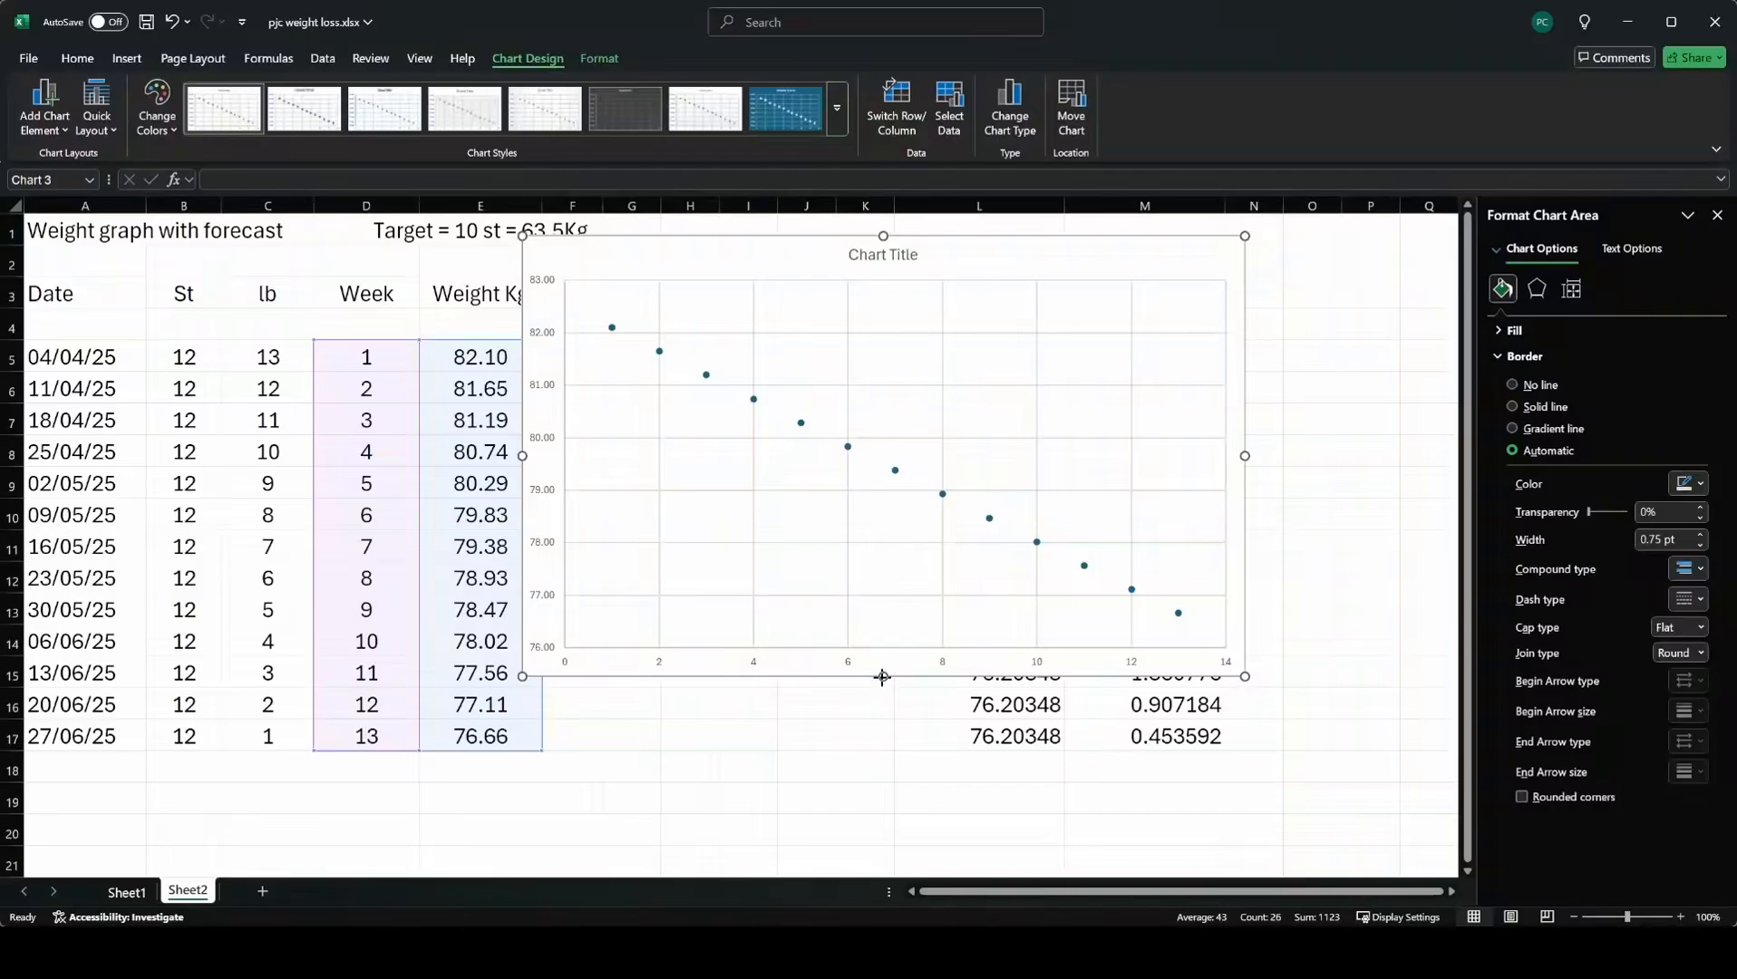
left_click_drag(882, 676, 883, 833)
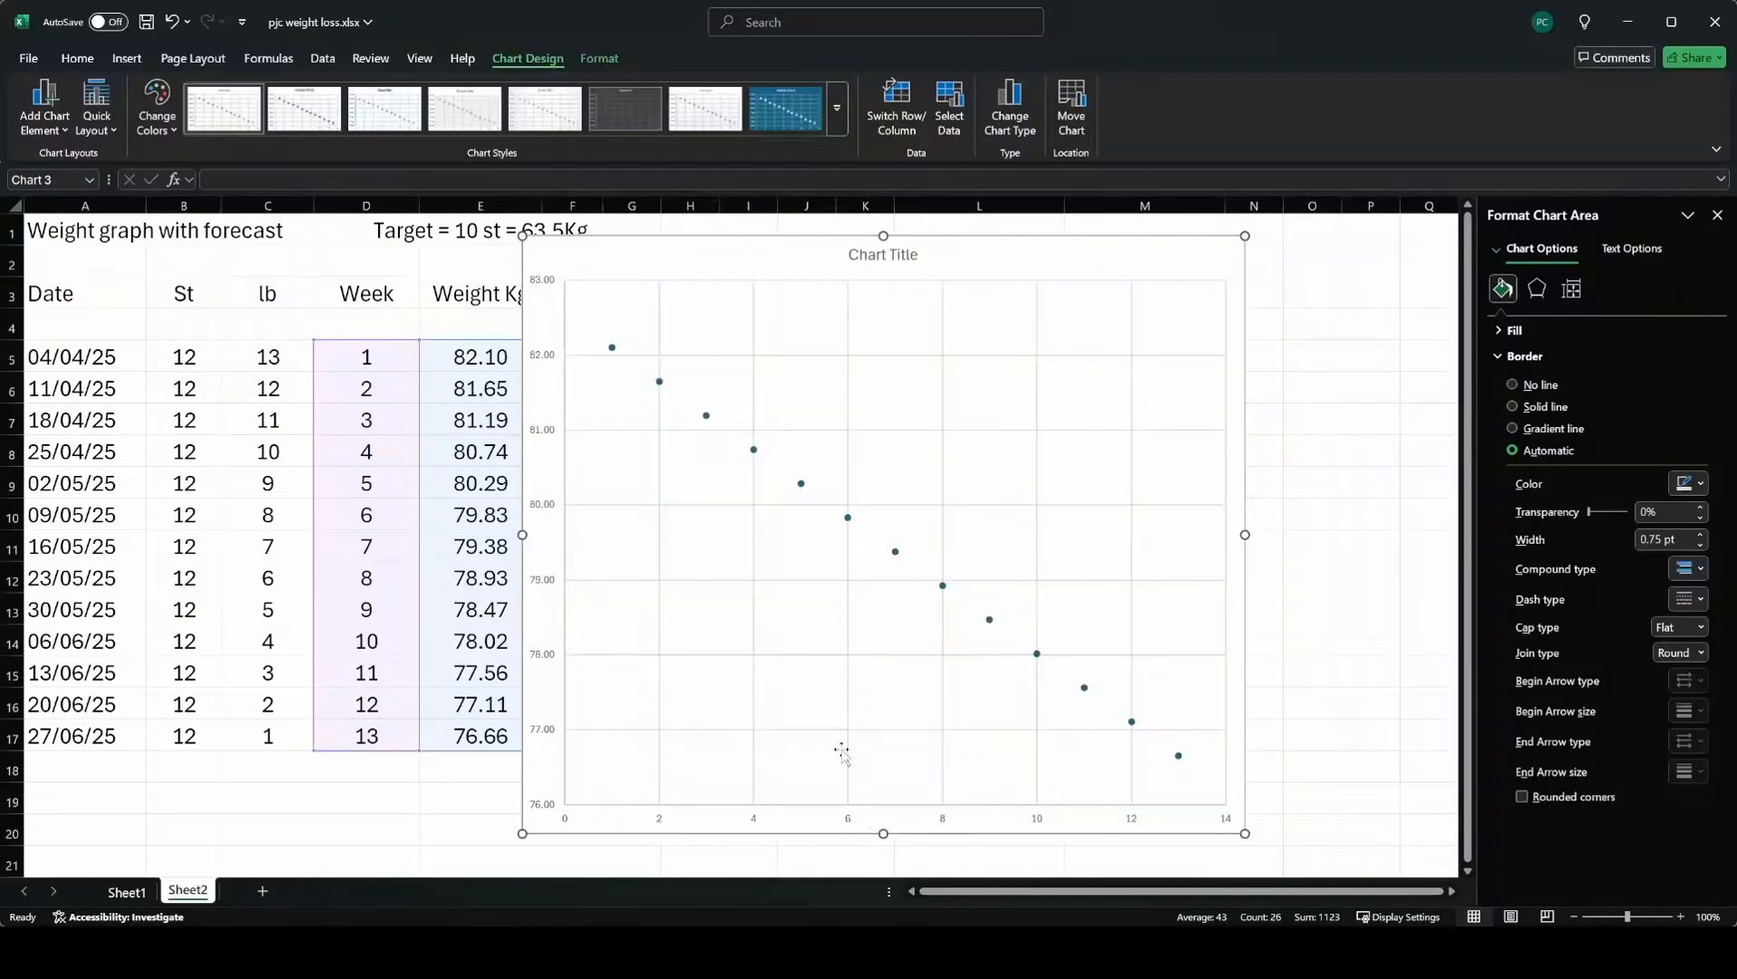
left_click_drag(752, 260, 868, 259)
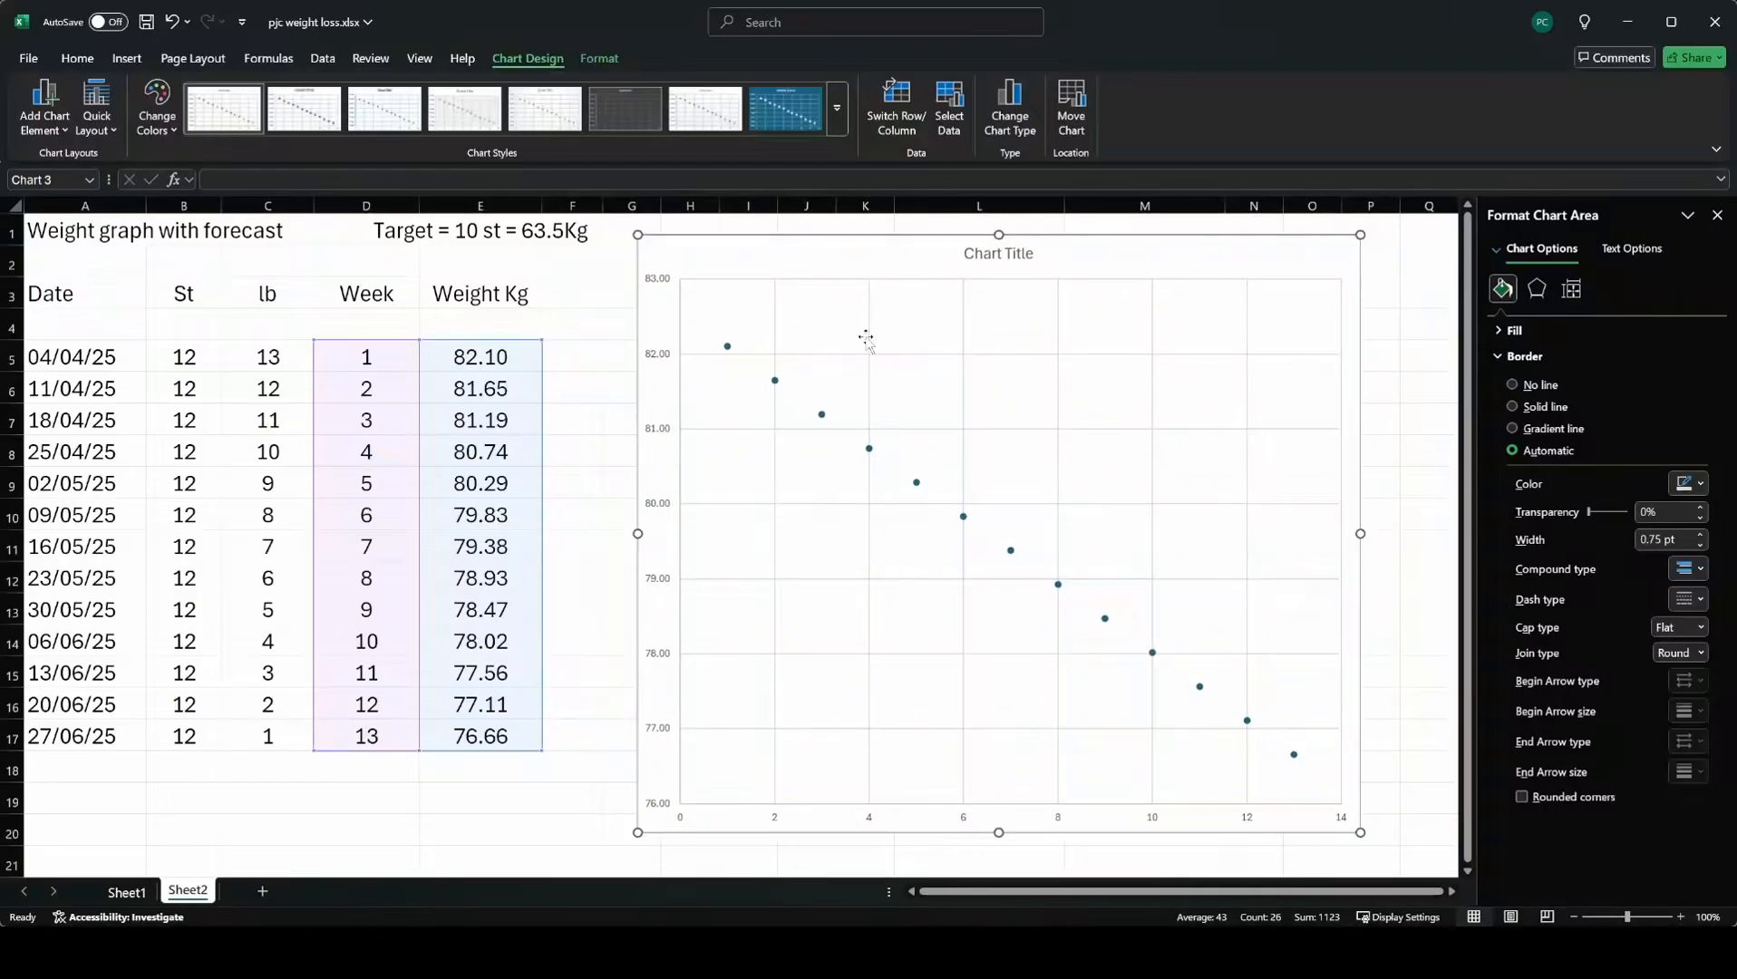
left_click(71, 862)
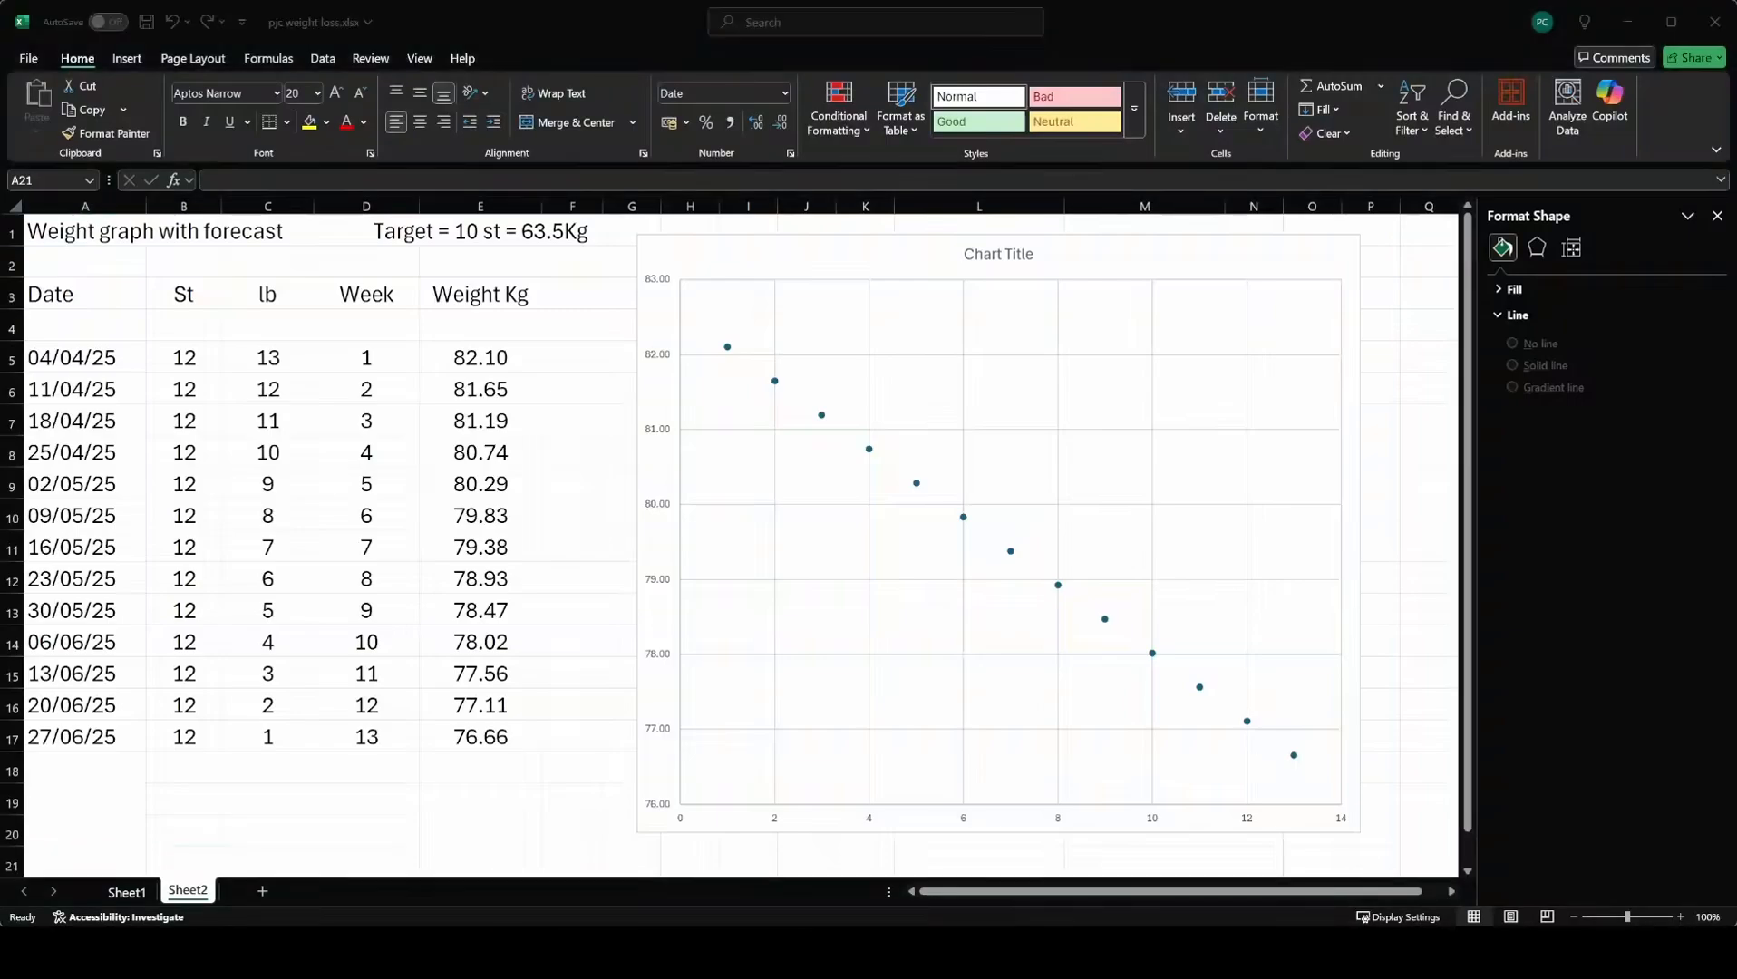
Set the vertical axis minimum to 60, the major unit to 1 and the minor unit to 0.2.
left_click(660, 508)
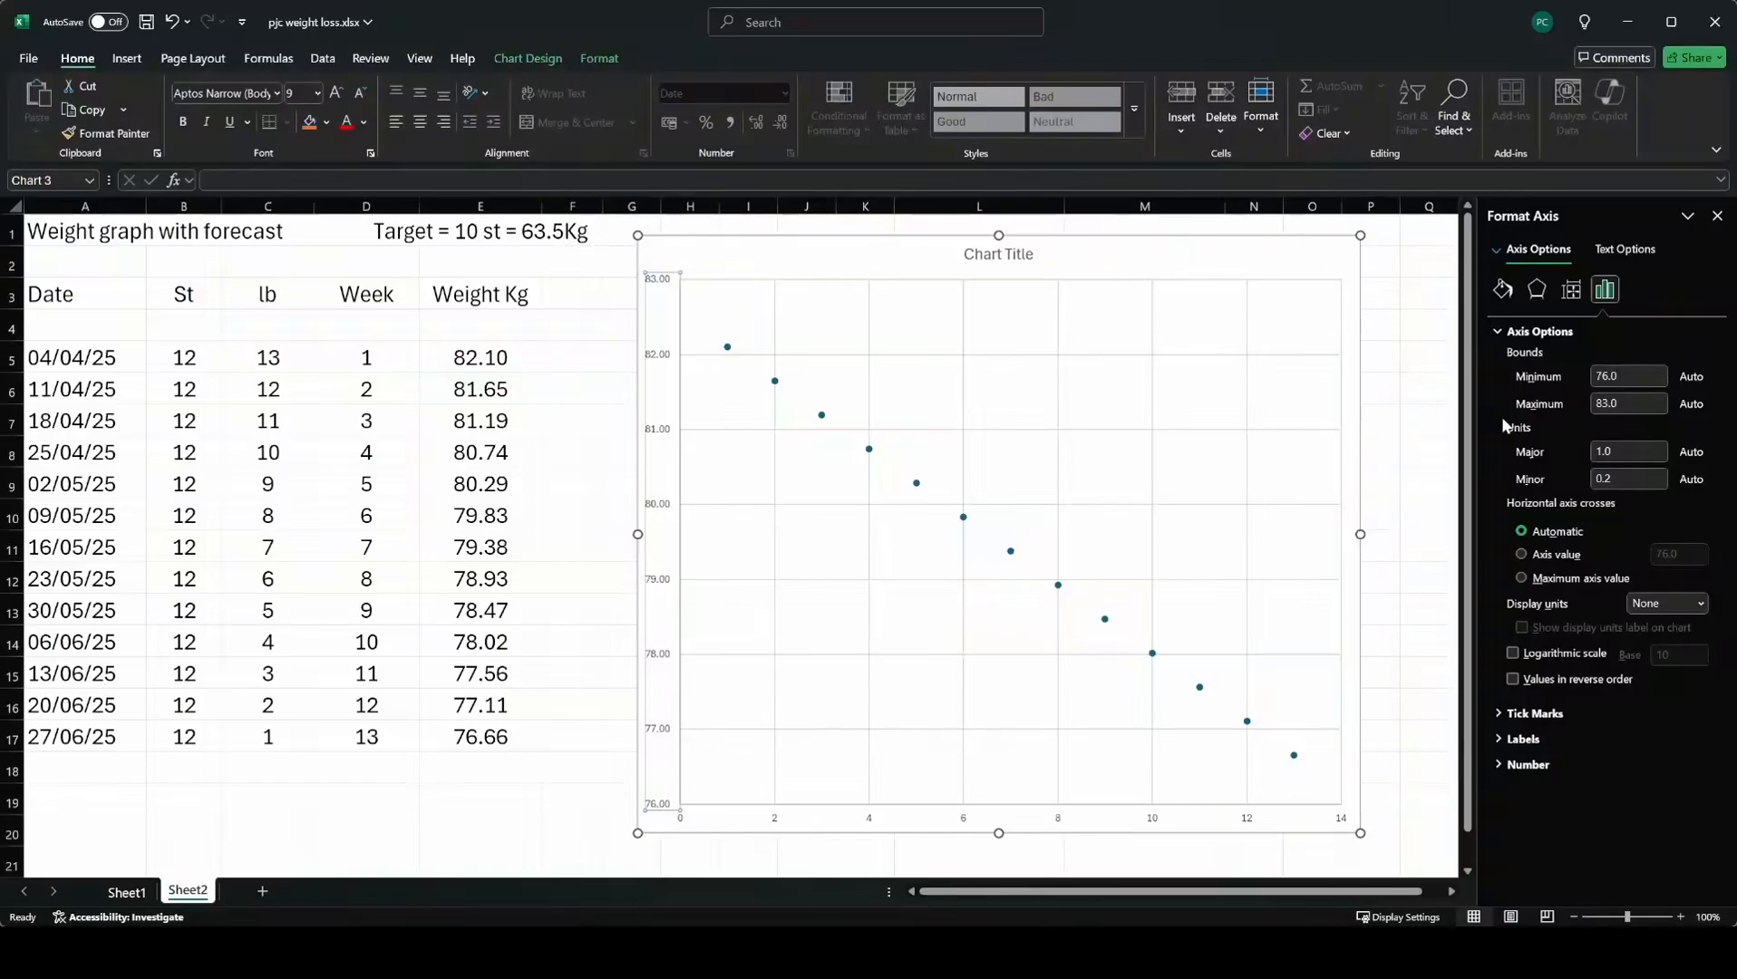
left_click(1615, 381)
left_click_drag(1614, 381, 1579, 385)
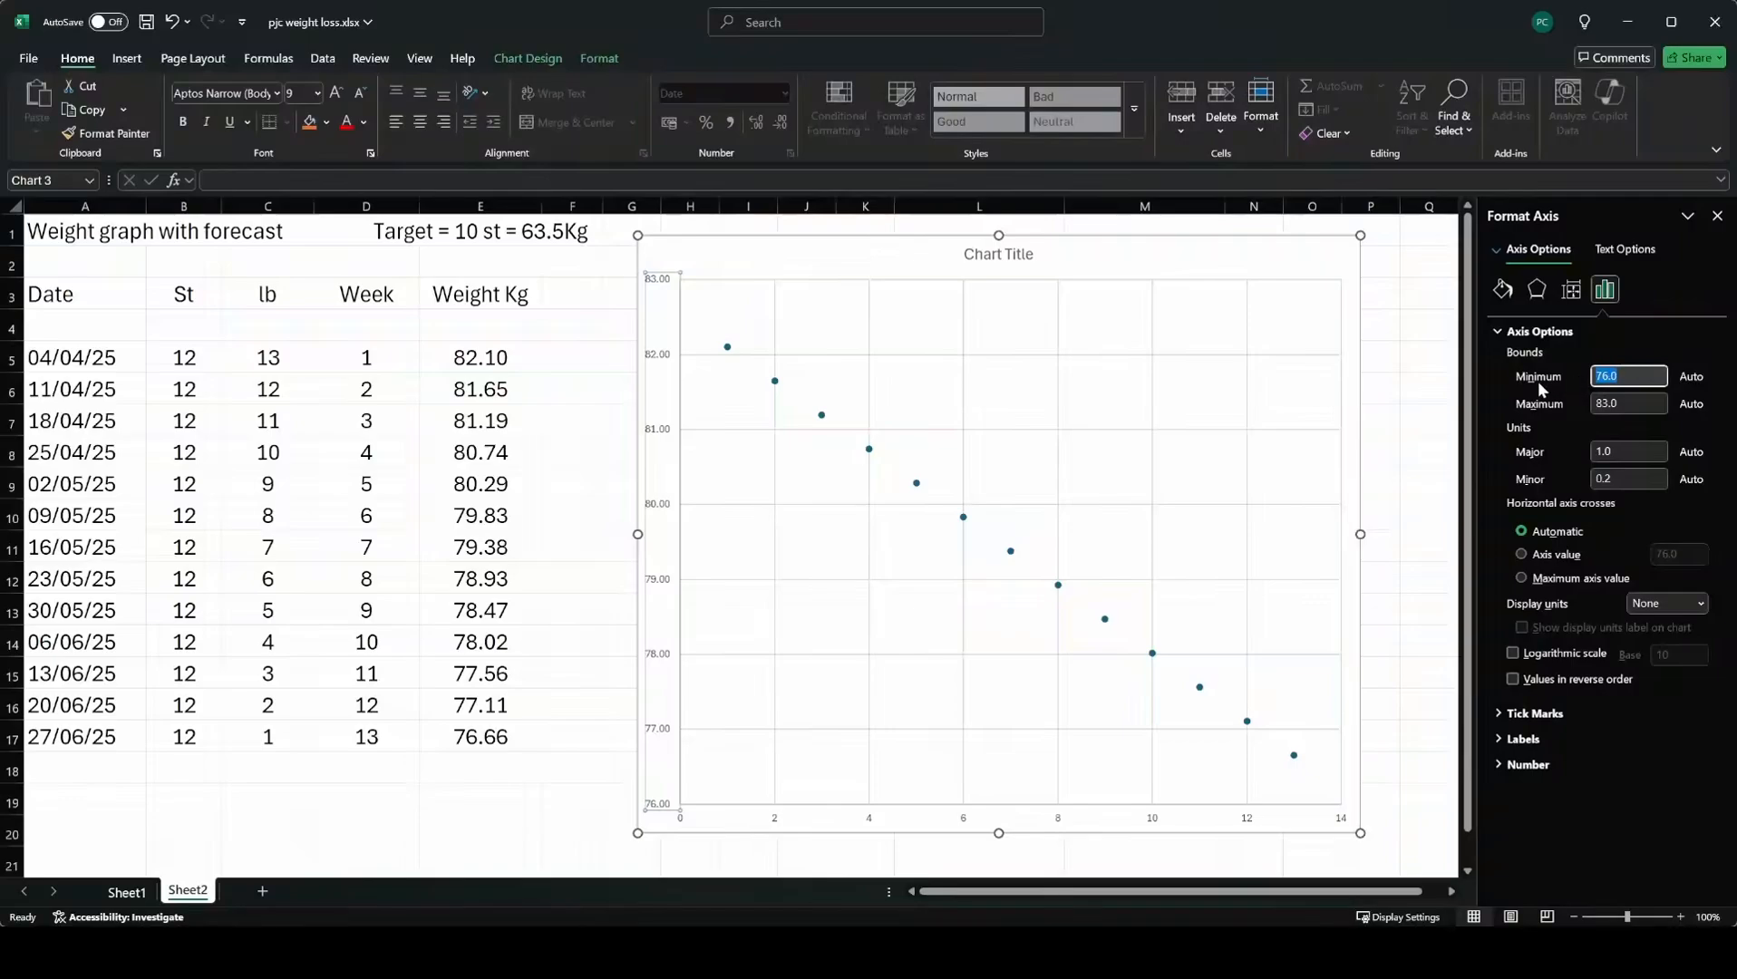
type("6")
left_click(1647, 405)
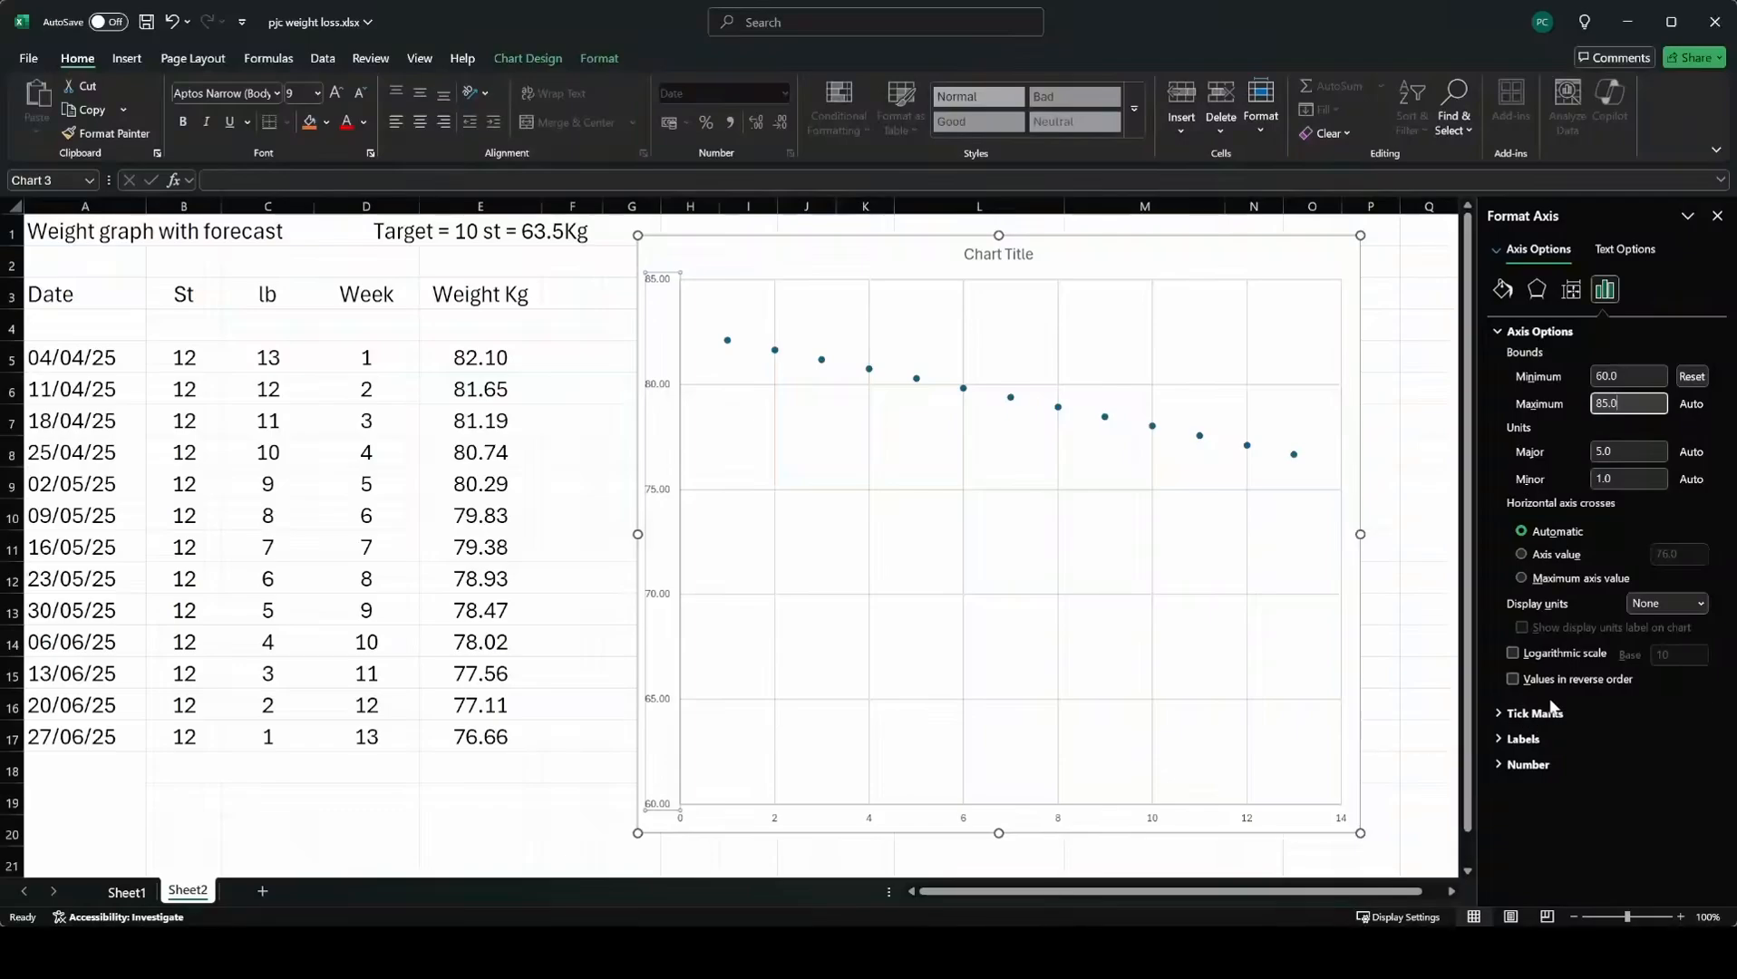
left_click(1638, 451)
double_click(1636, 451)
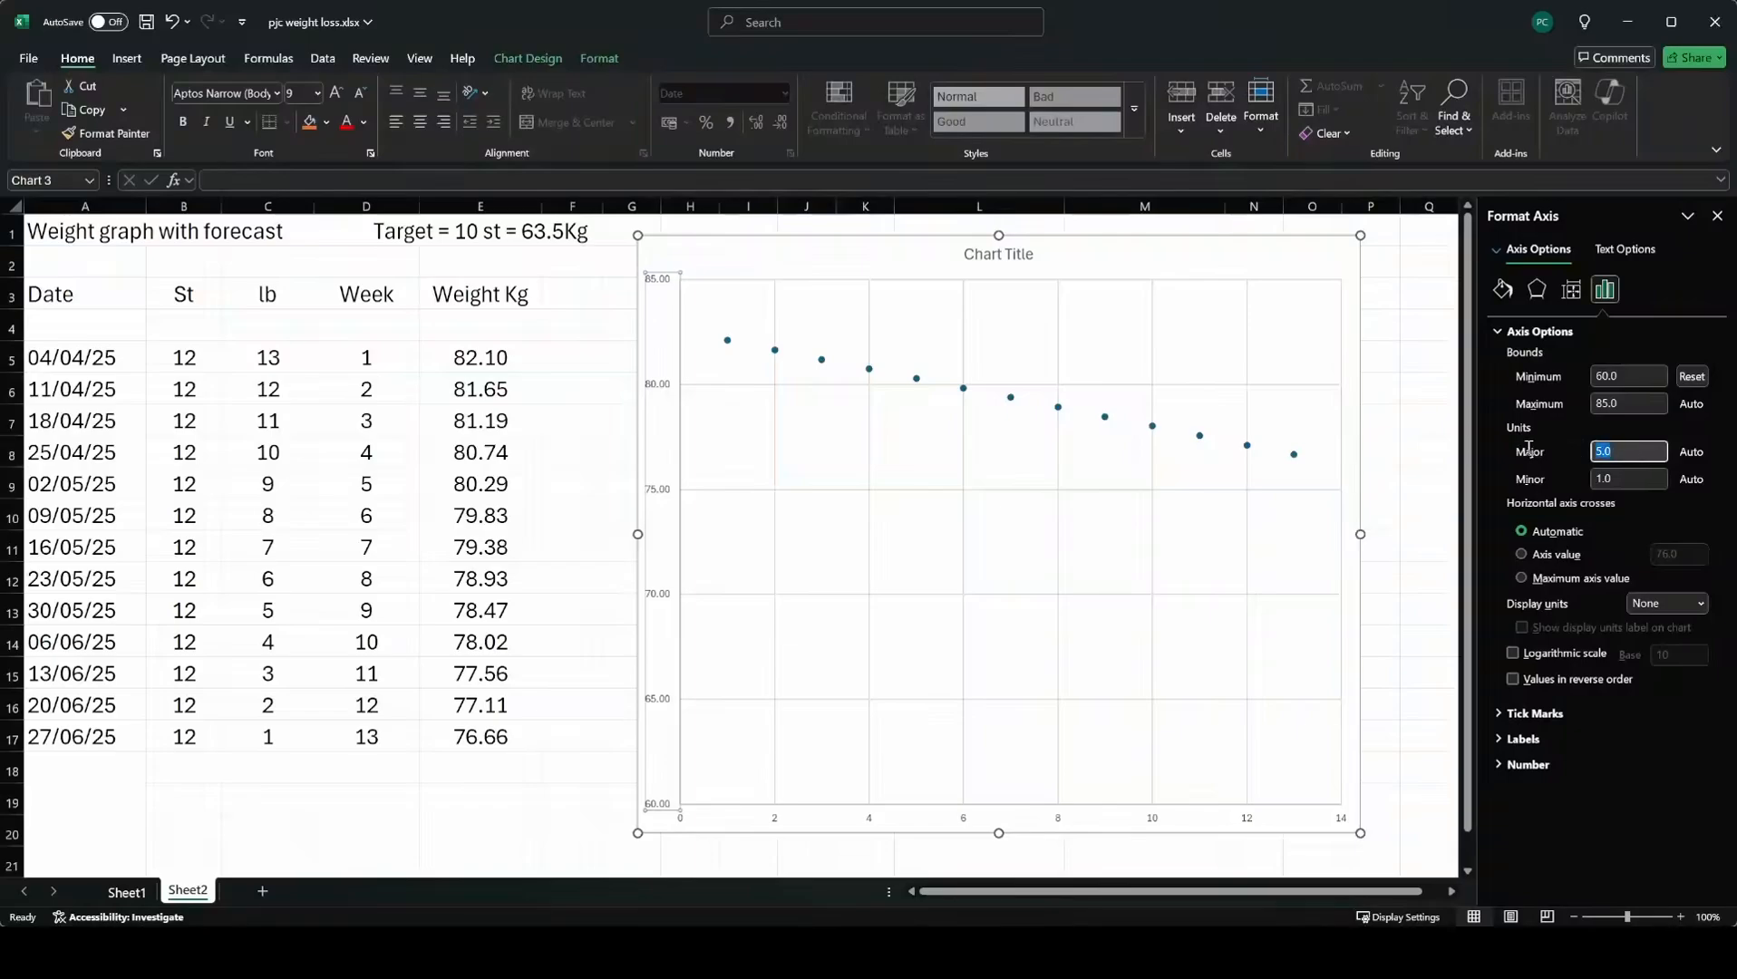
type("1")
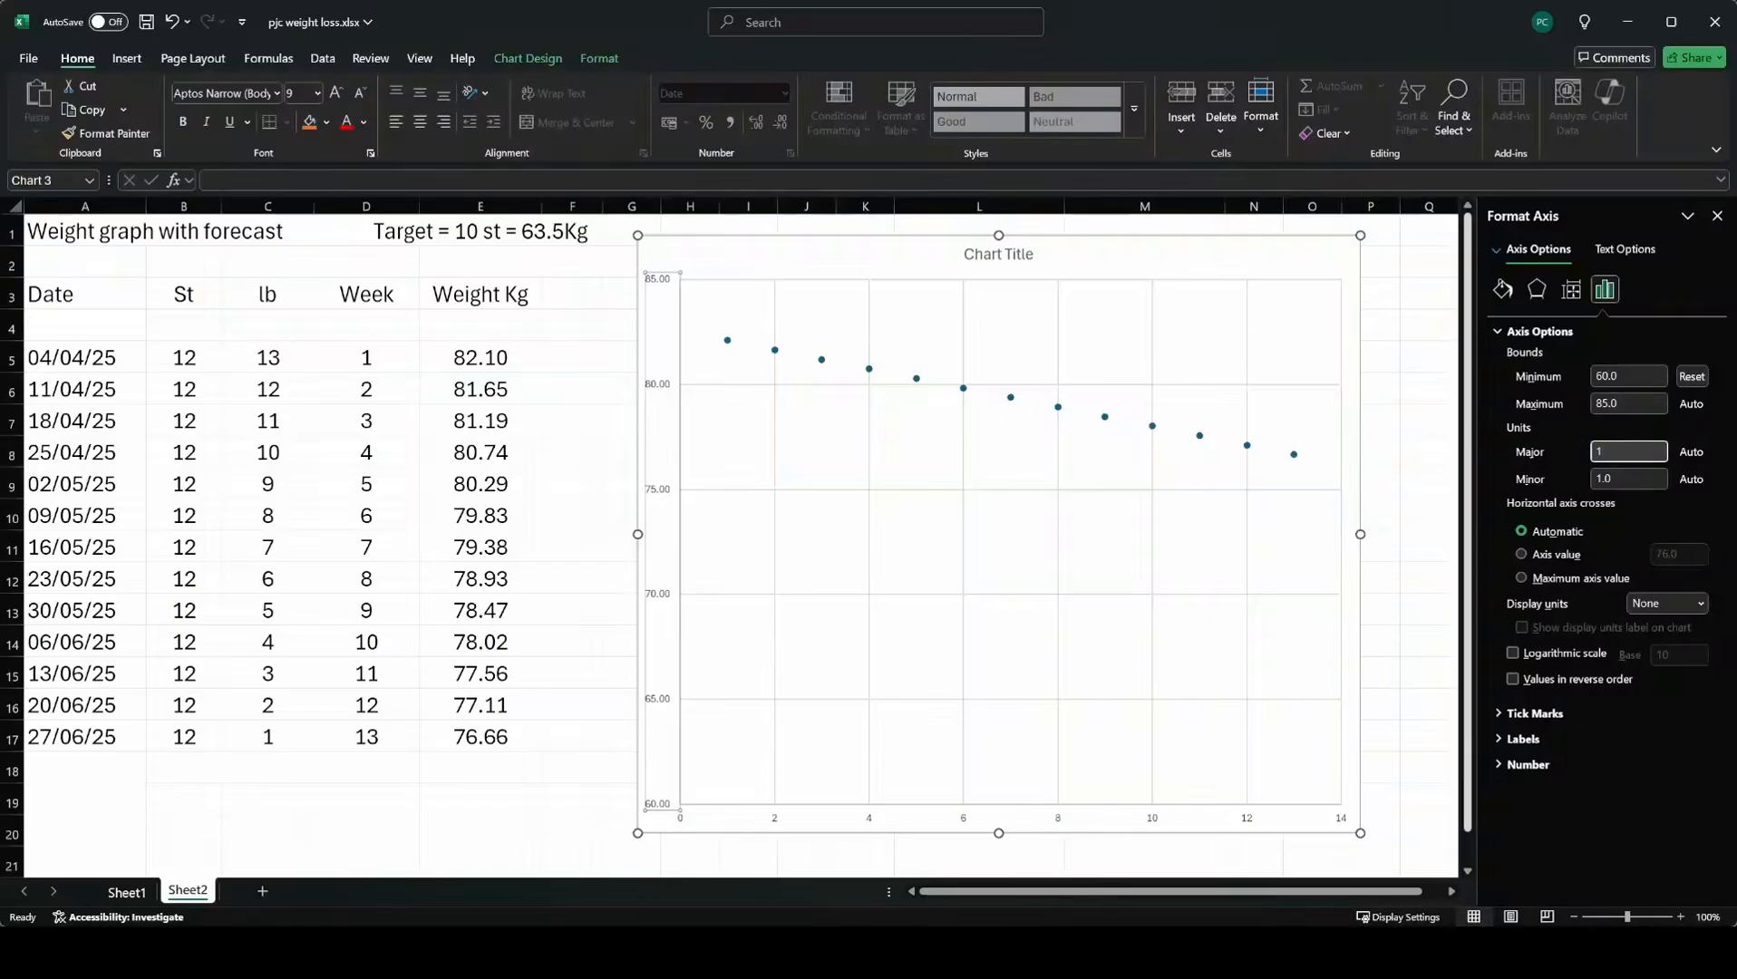
double_click(1630, 478)
type("0.2")
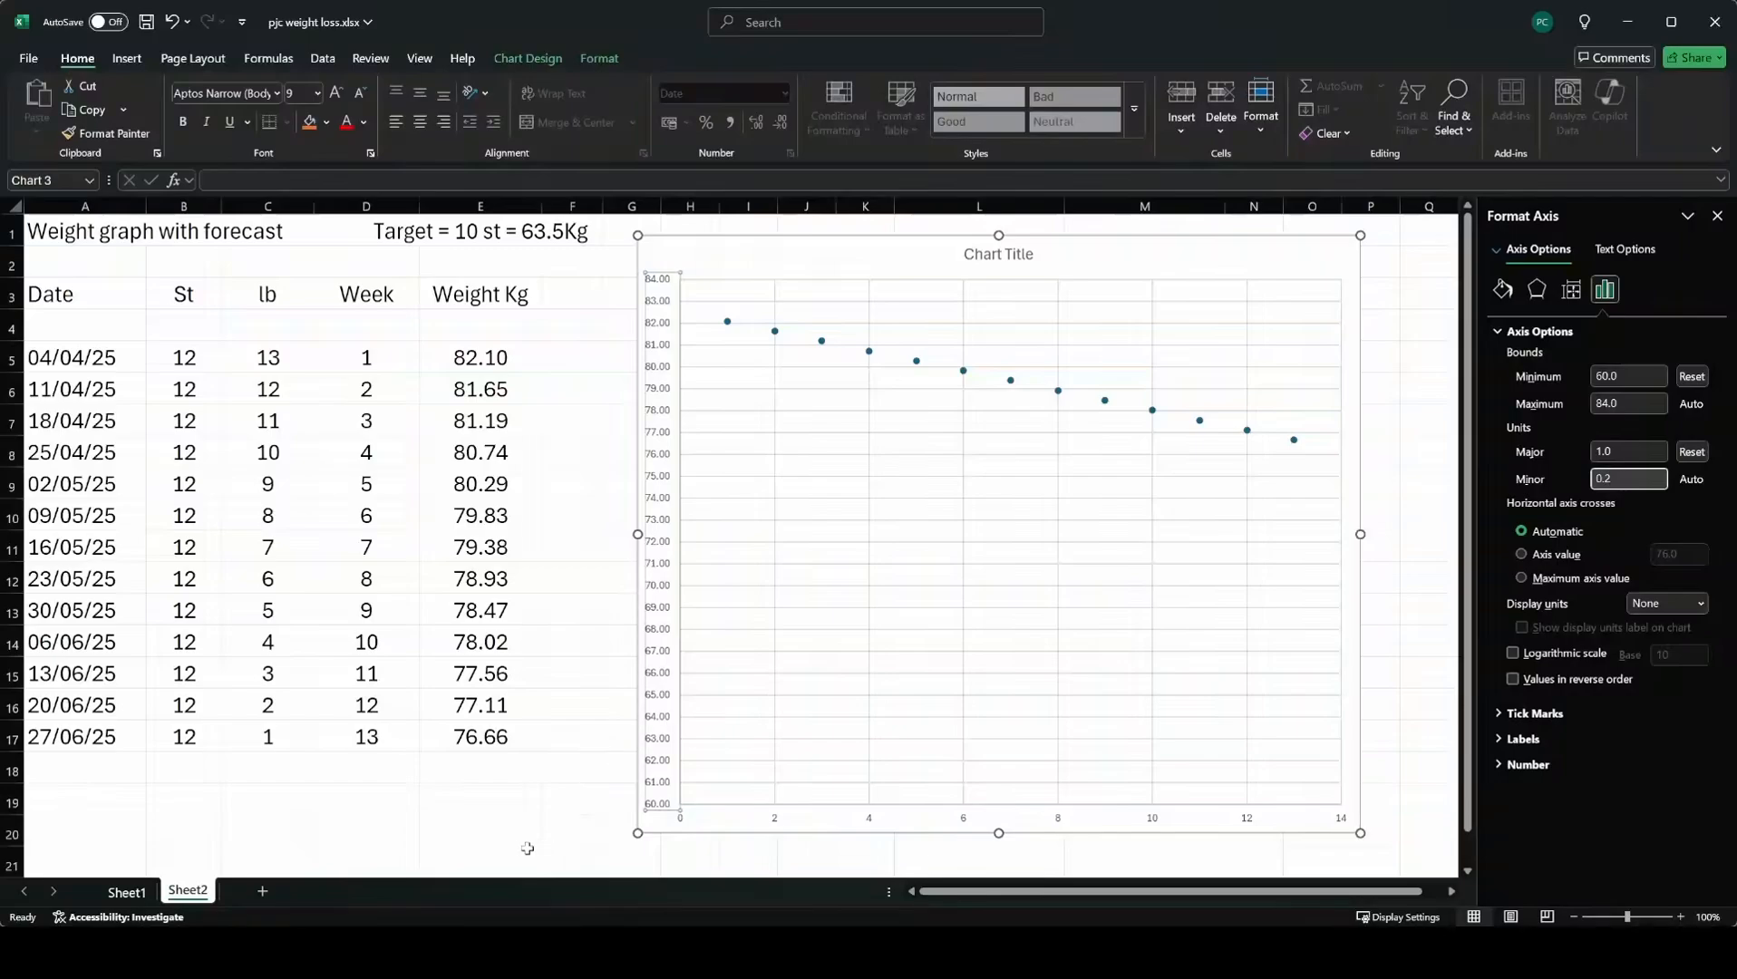
left_click(82, 858)
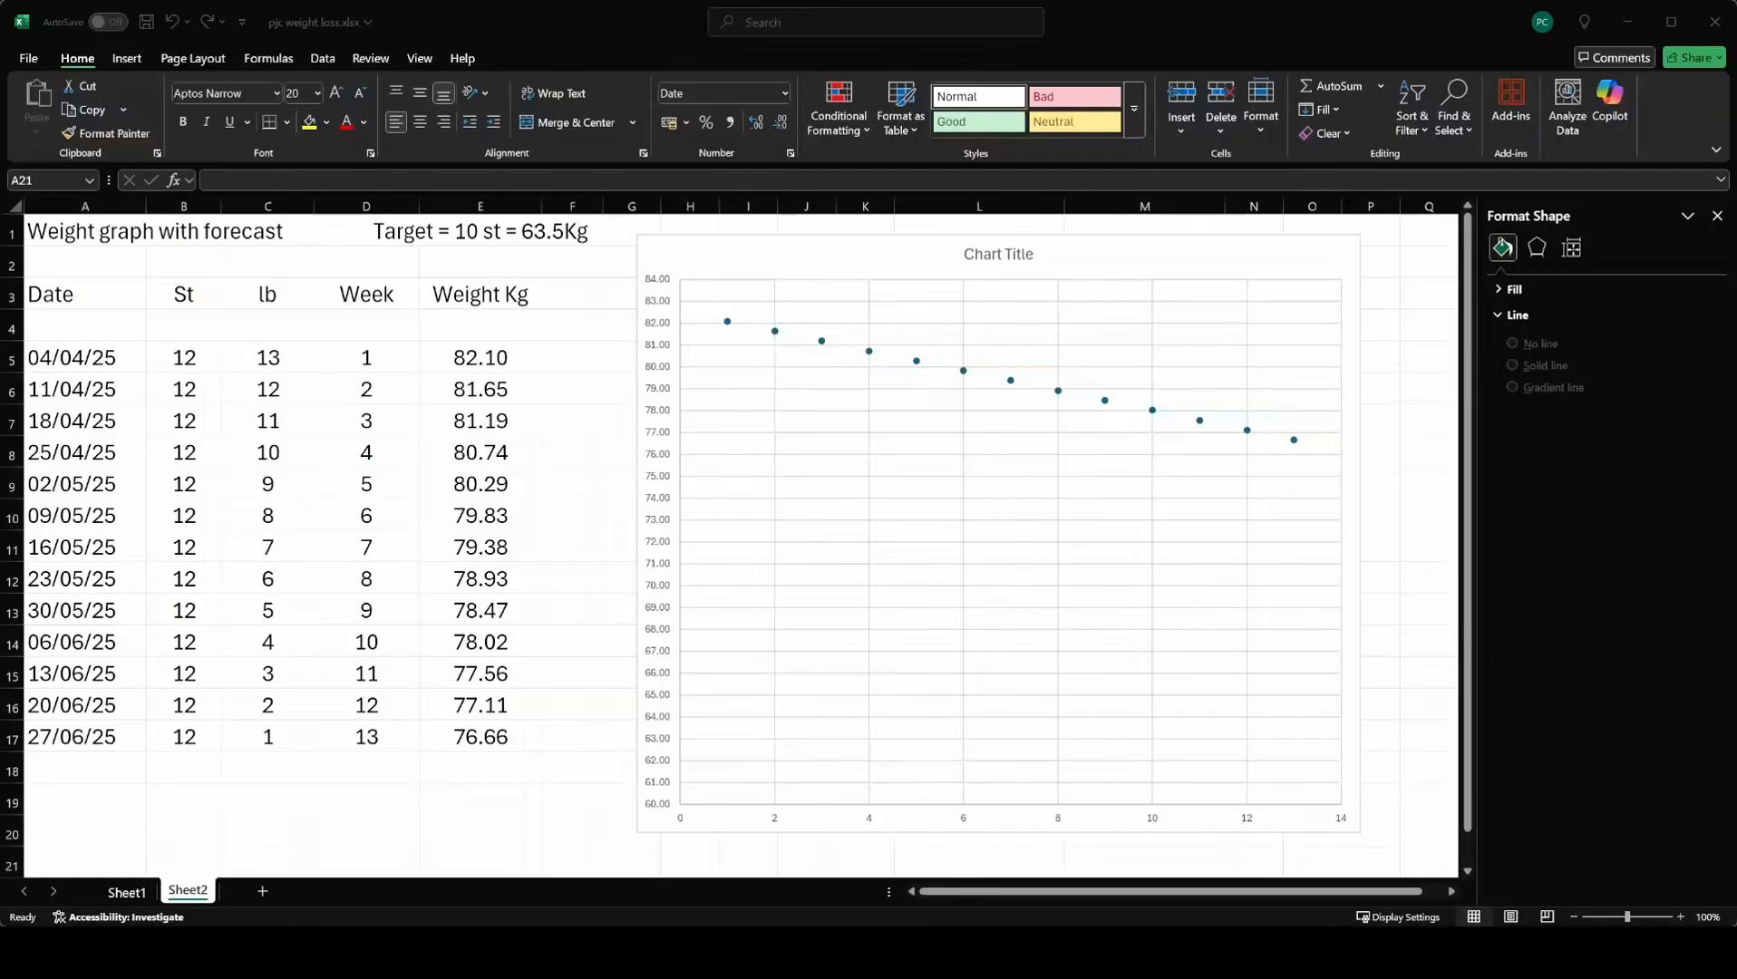
Add a linear trendline to the data series and set its forward forecast to 10 periods.
left_click(726, 322)
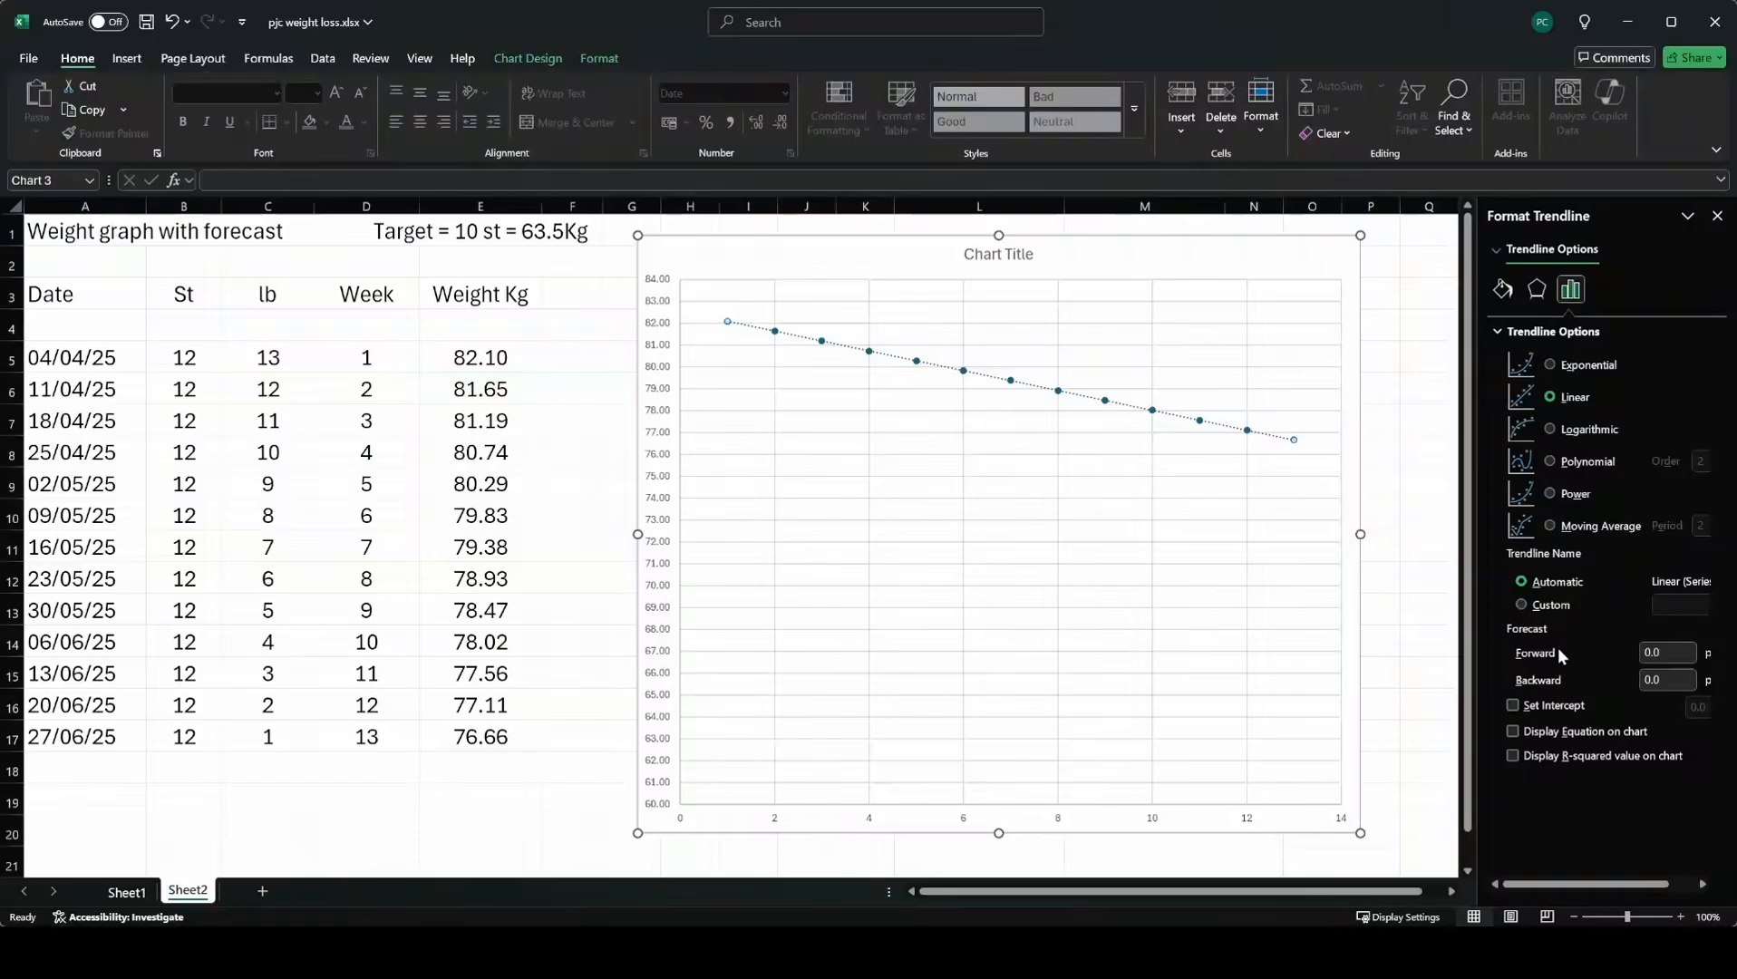
left_click(1671, 654)
key("BackSpace")
key("BackSpace")
key("BackSpace")
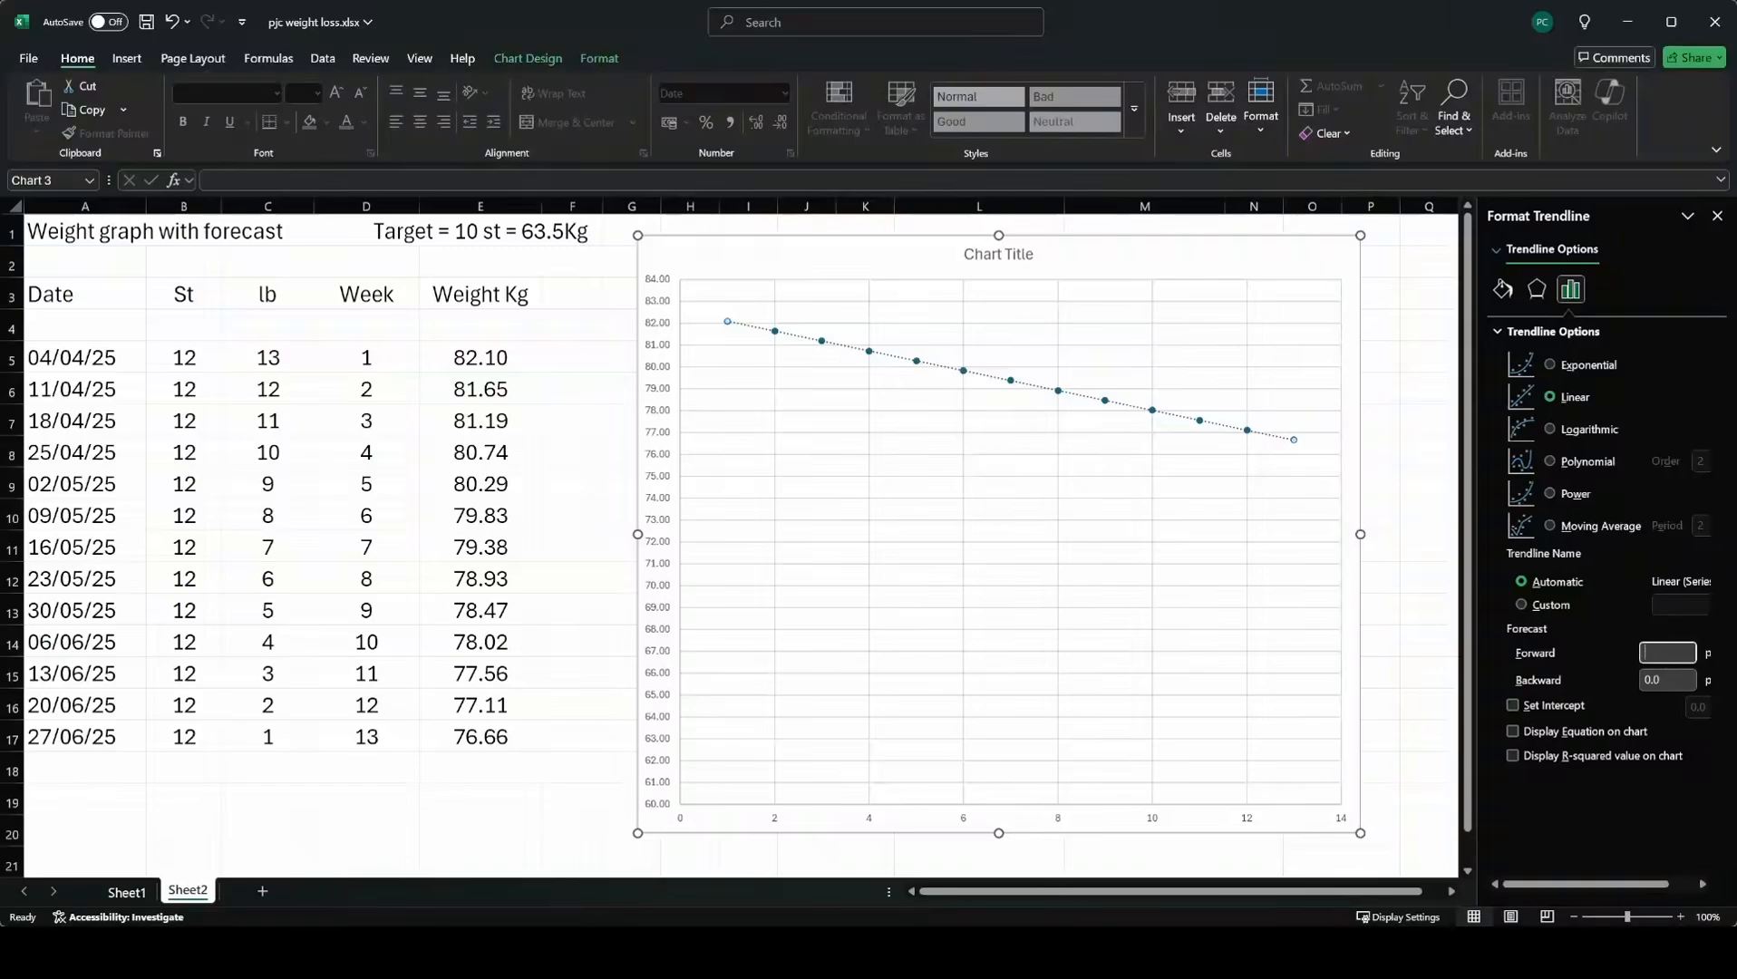
type("10")
key("Return")
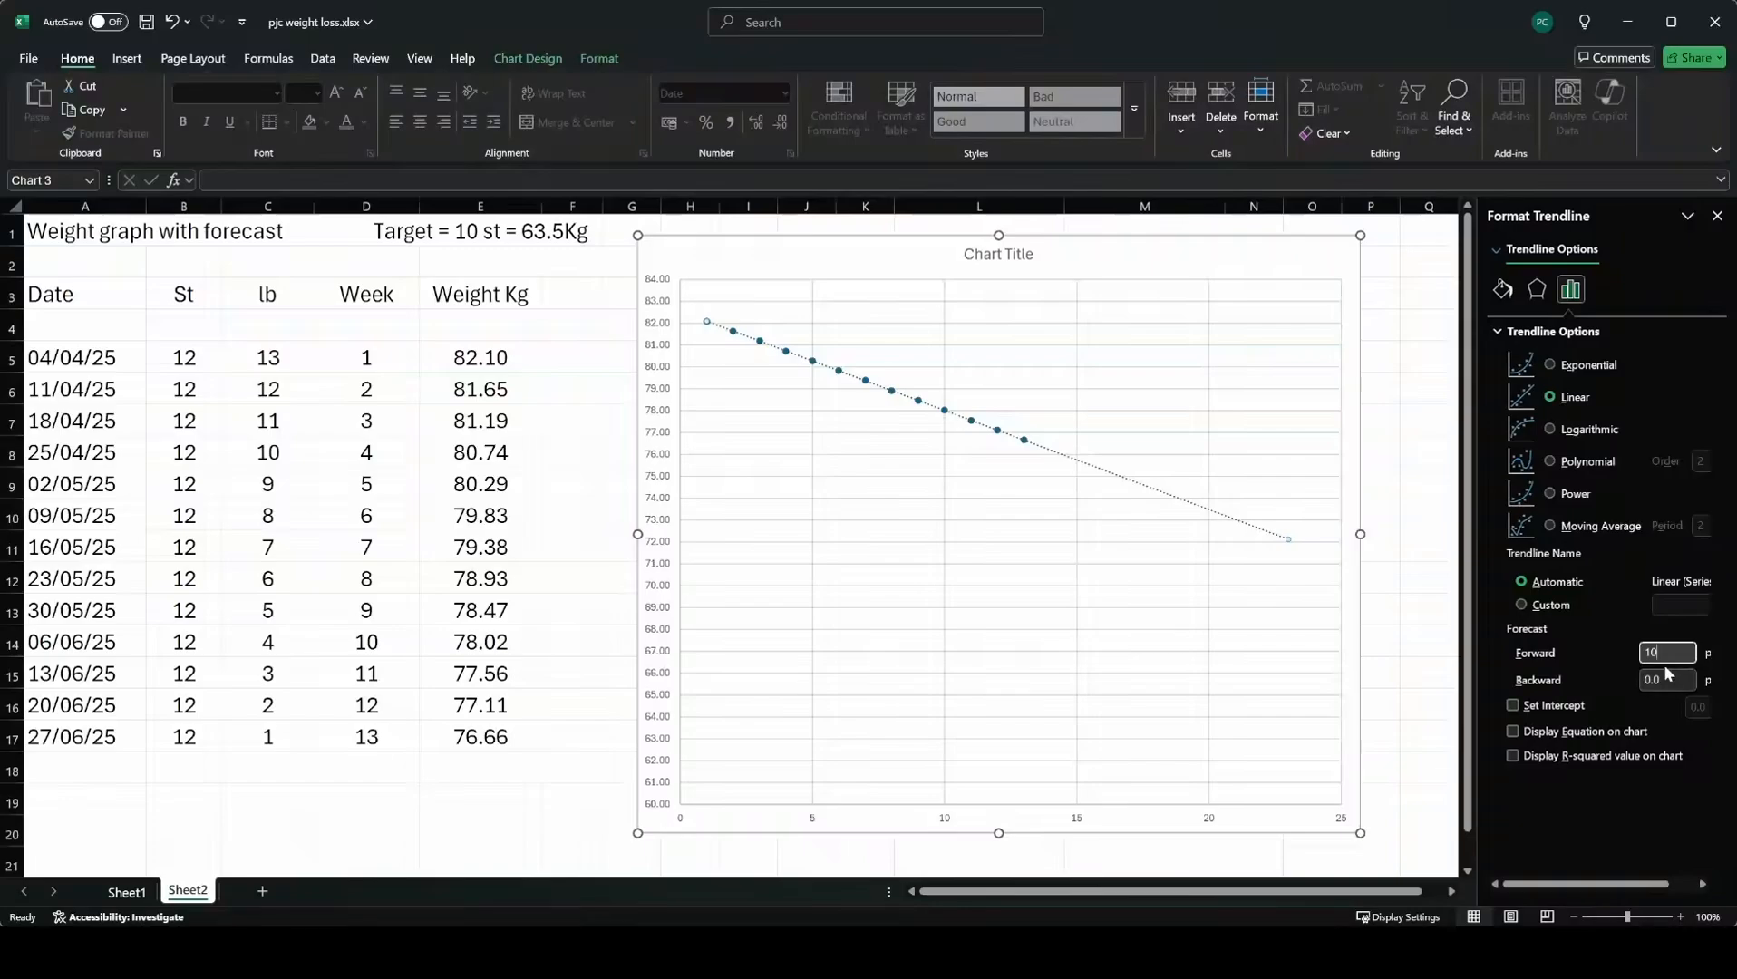
Set the trendline's forward forecast to 20 periods.
left_click_drag(1666, 653, 1594, 652)
type("20")
key("Return")
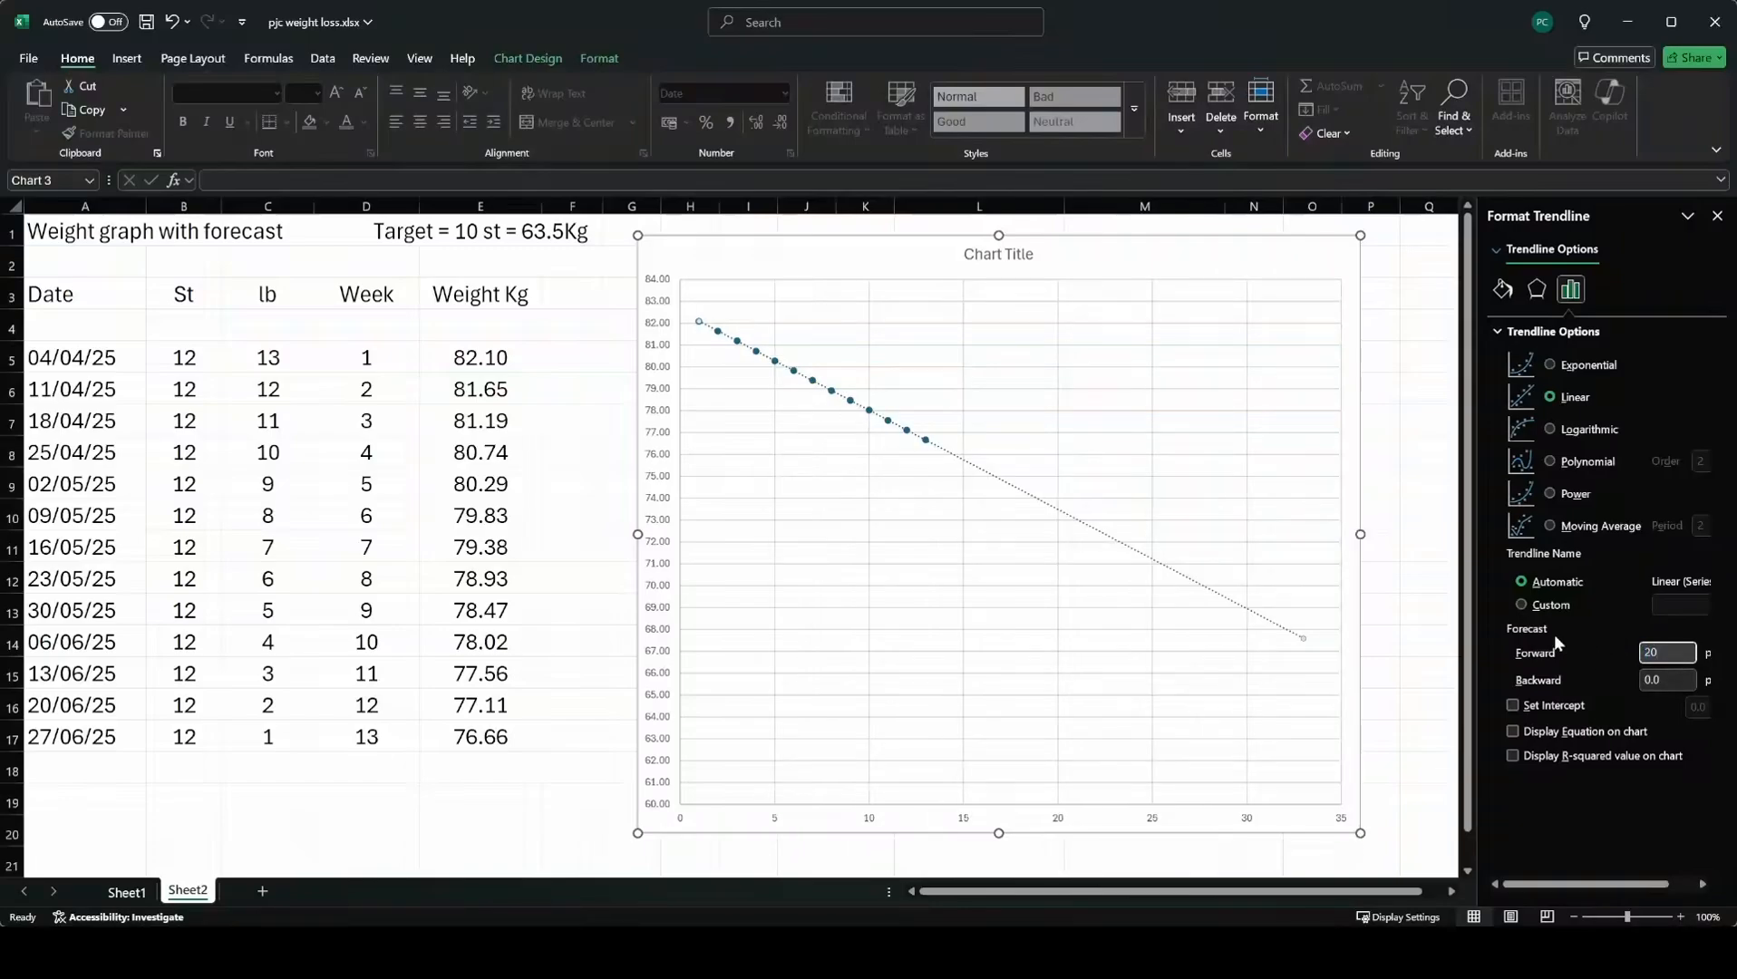
Set the trendline's forward forecast to 30 periods and close the trendline formatting.
left_click_drag(1678, 651, 1610, 664)
type("30")
key("Return")
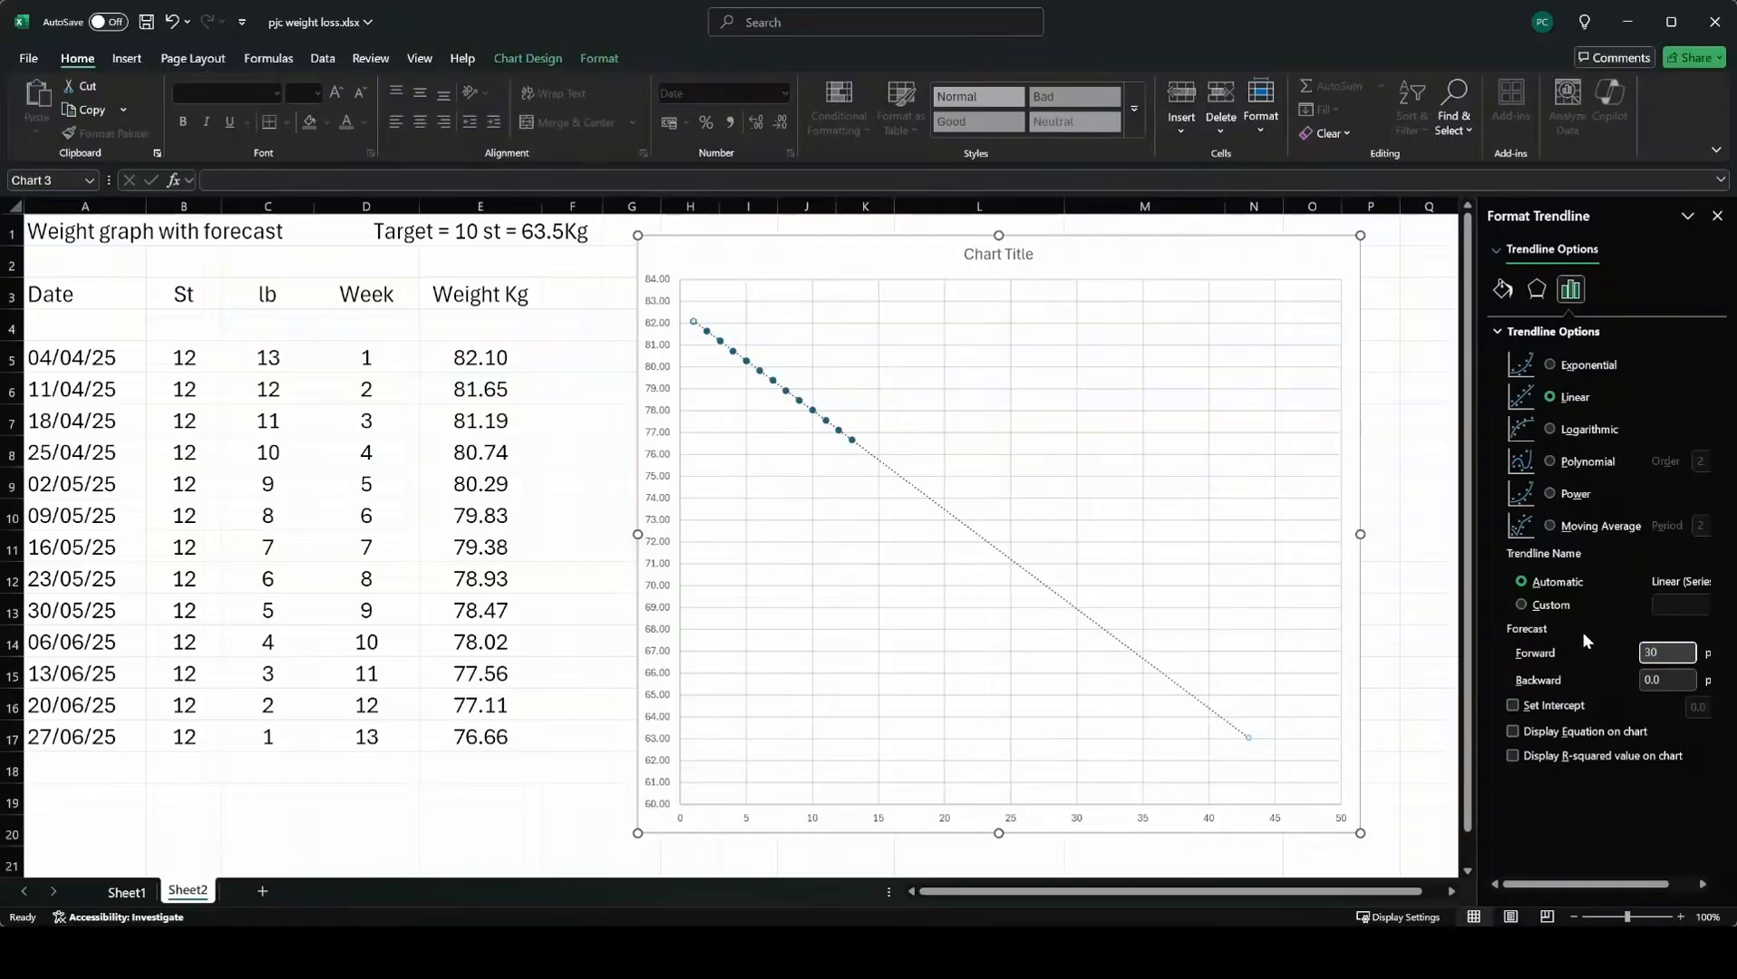
key("Escape")
key("Escape")
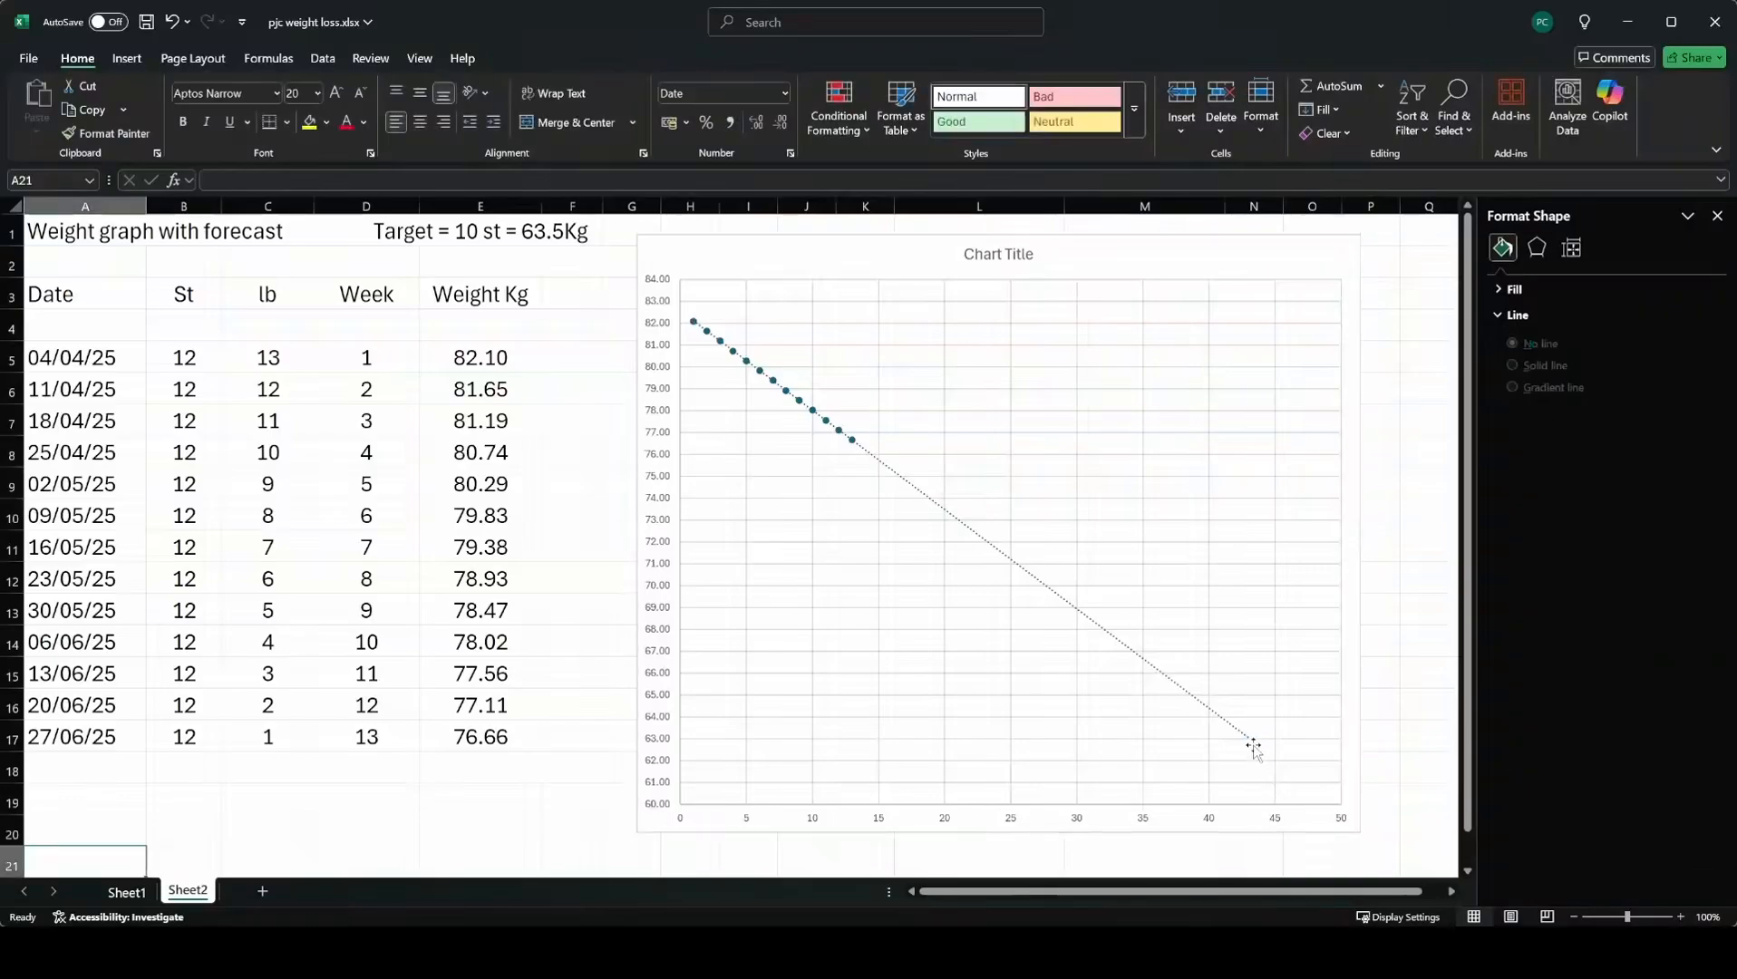